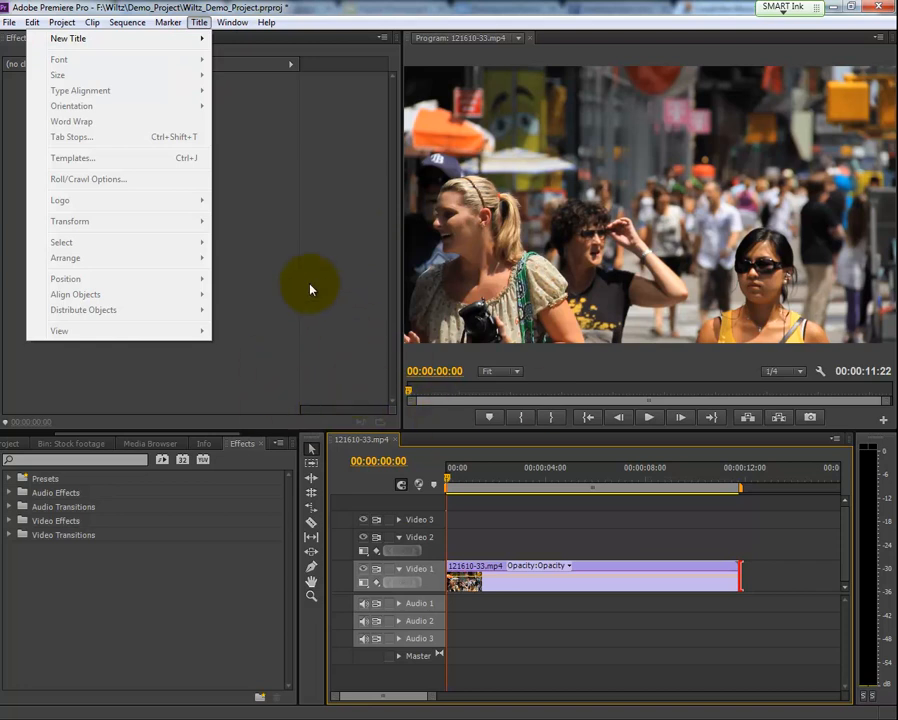
- Create a new default still title named "Title1"
{"action": "mouse_move", "coordinate": [120, 21]}
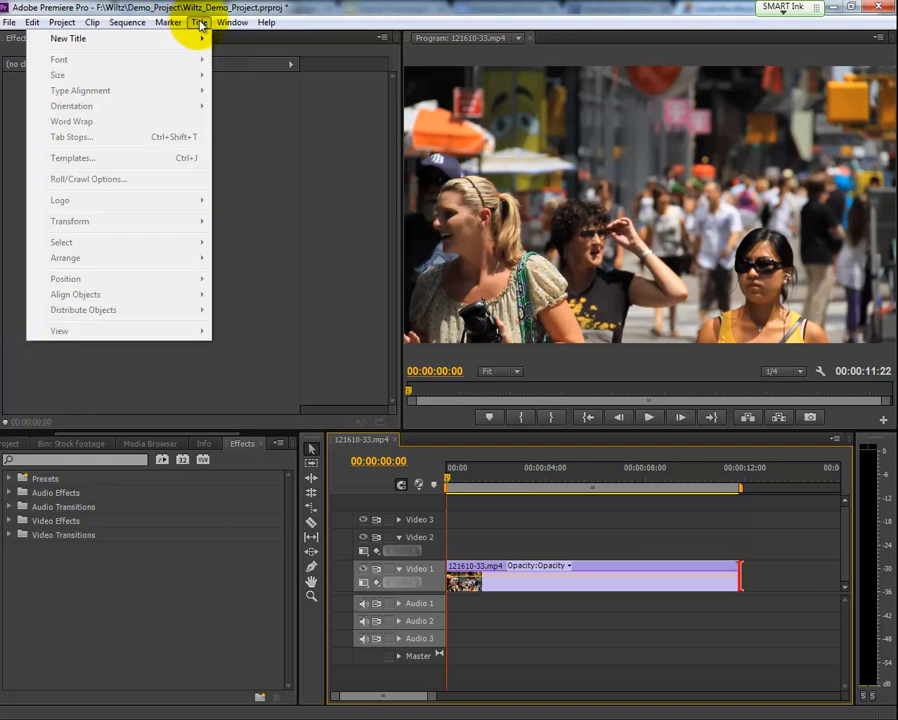
{"action": "mouse_move", "coordinate": [196, 44]}
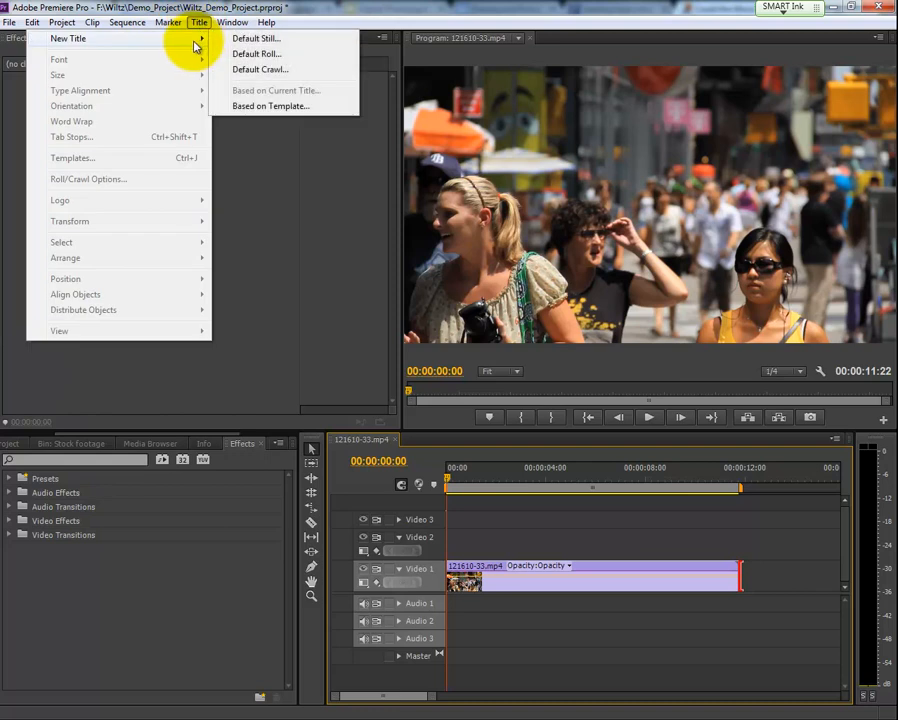
{"action": "left_click", "coordinate": [262, 39]}
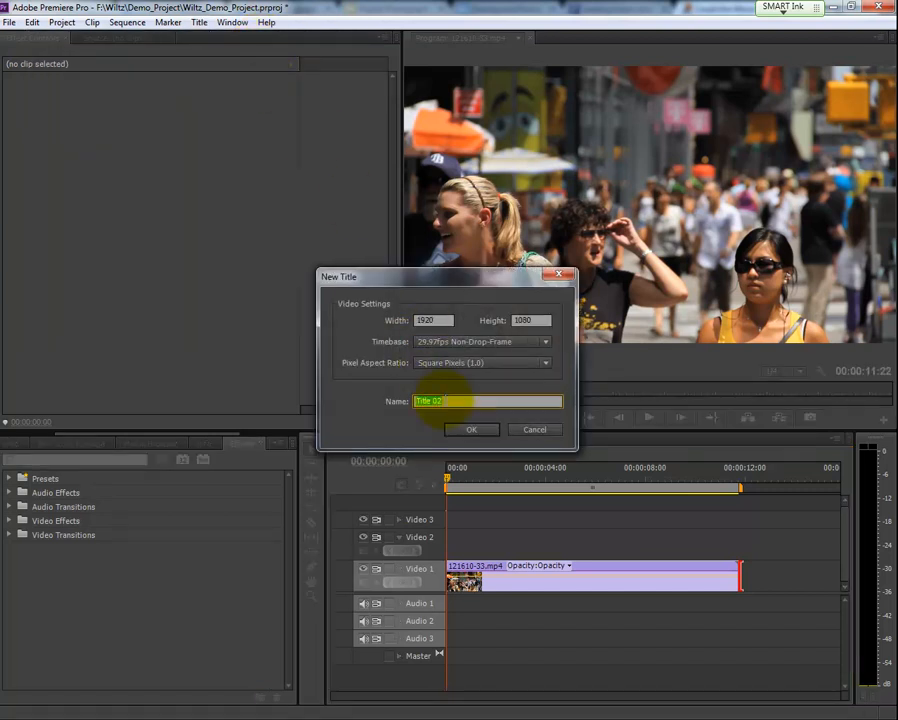
{"action": "type", "text": "Titl"}
{"action": "left_click_drag", "start_coordinate": [424, 281], "coordinate": [390, 265]}
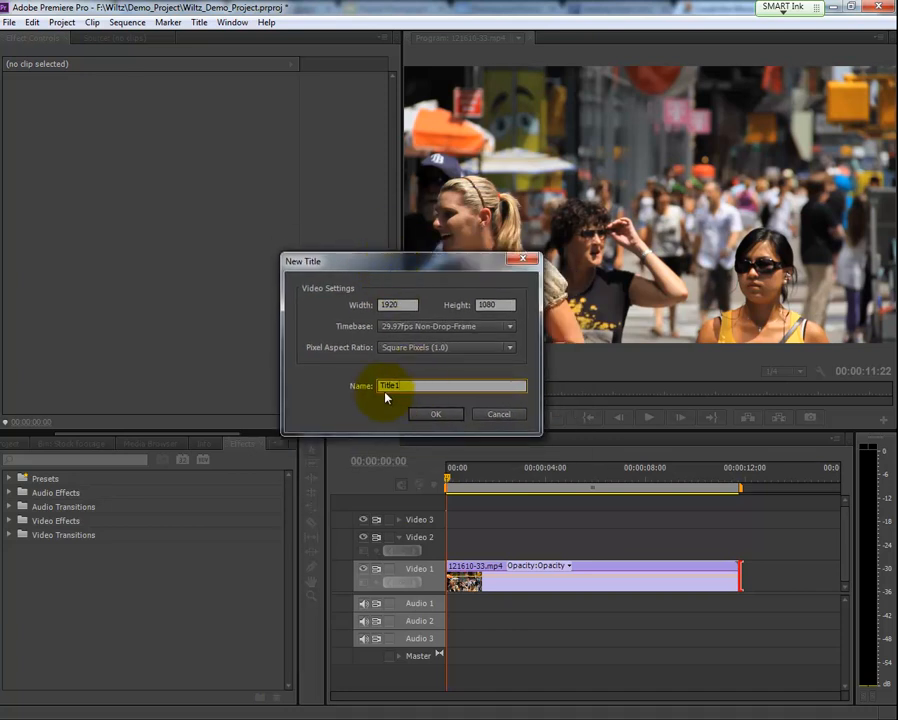
{"action": "left_click", "coordinate": [433, 413]}
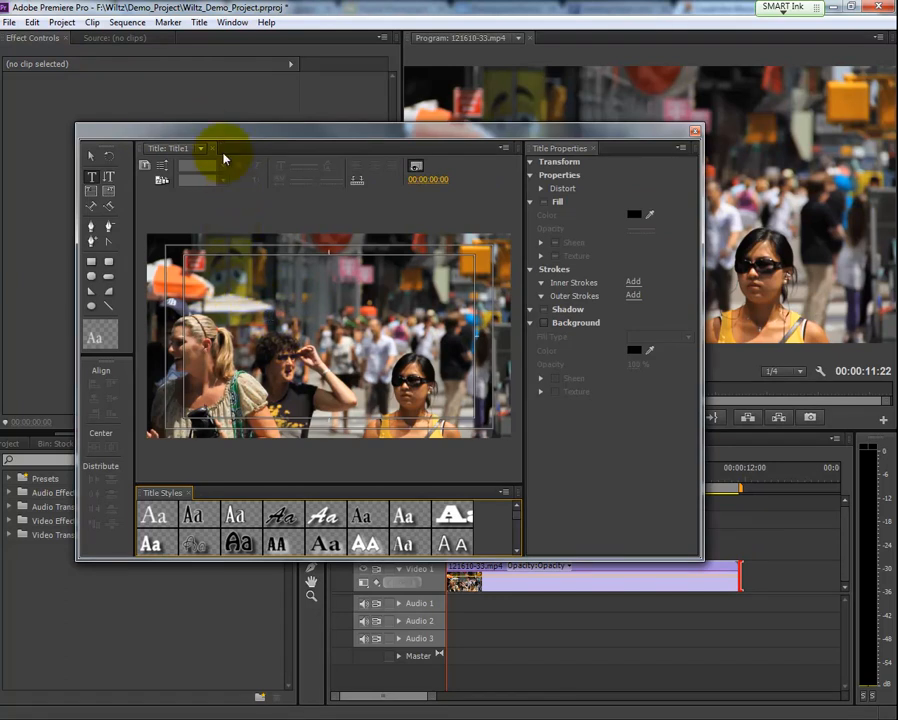
- Clear the title window off the timeline, scrub to 00:00:02:25, and toggle the background video display off and on
{"action": "left_click_drag", "start_coordinate": [222, 138], "coordinate": [270, 128]}
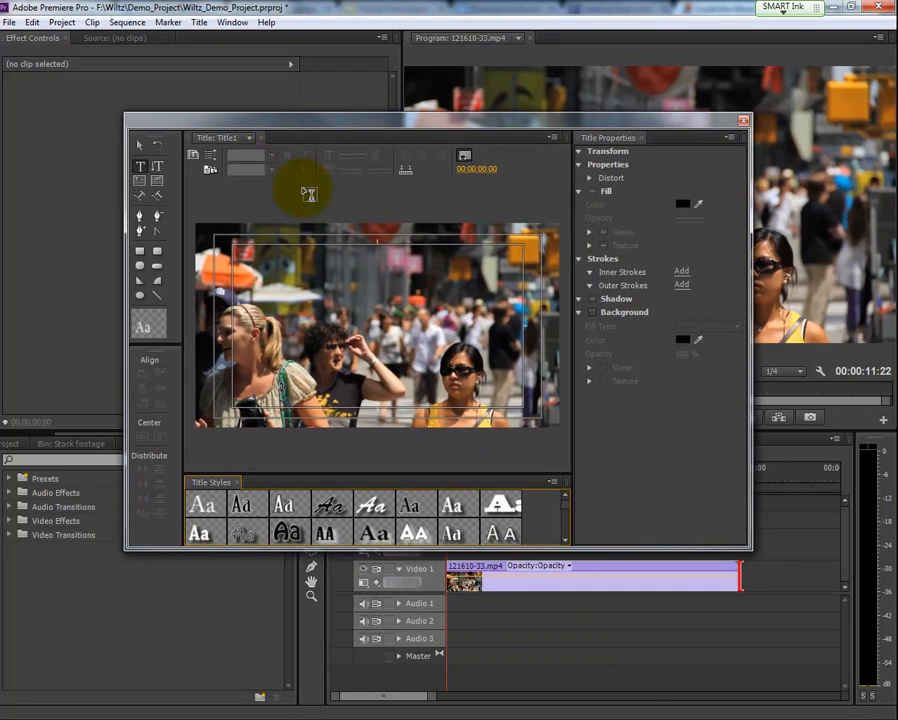
{"action": "left_click_drag", "start_coordinate": [399, 120], "coordinate": [277, 49]}
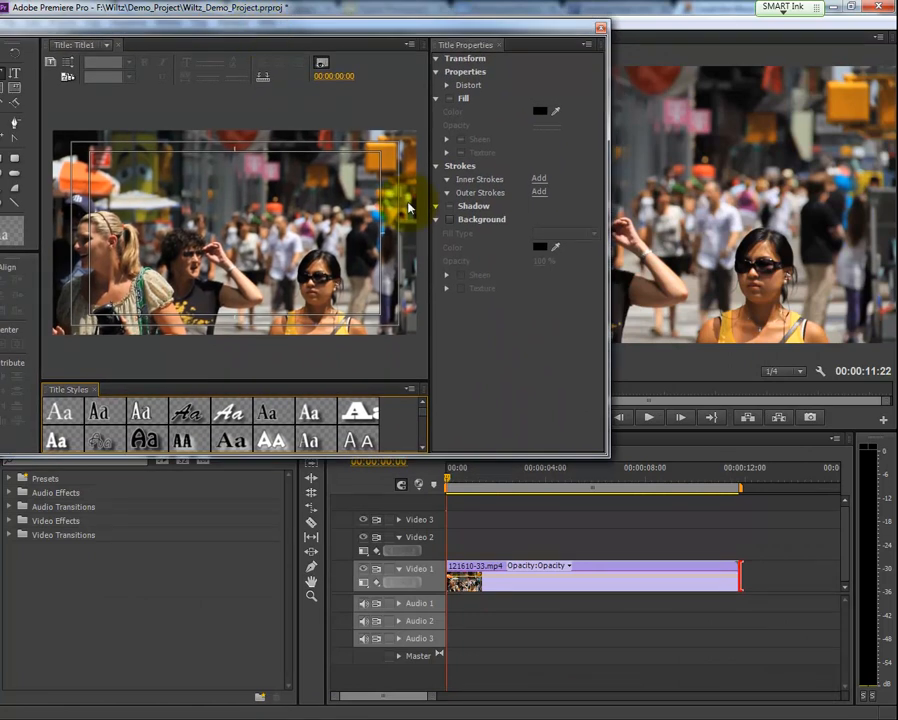
{"action": "left_click_drag", "start_coordinate": [469, 479], "coordinate": [517, 479]}
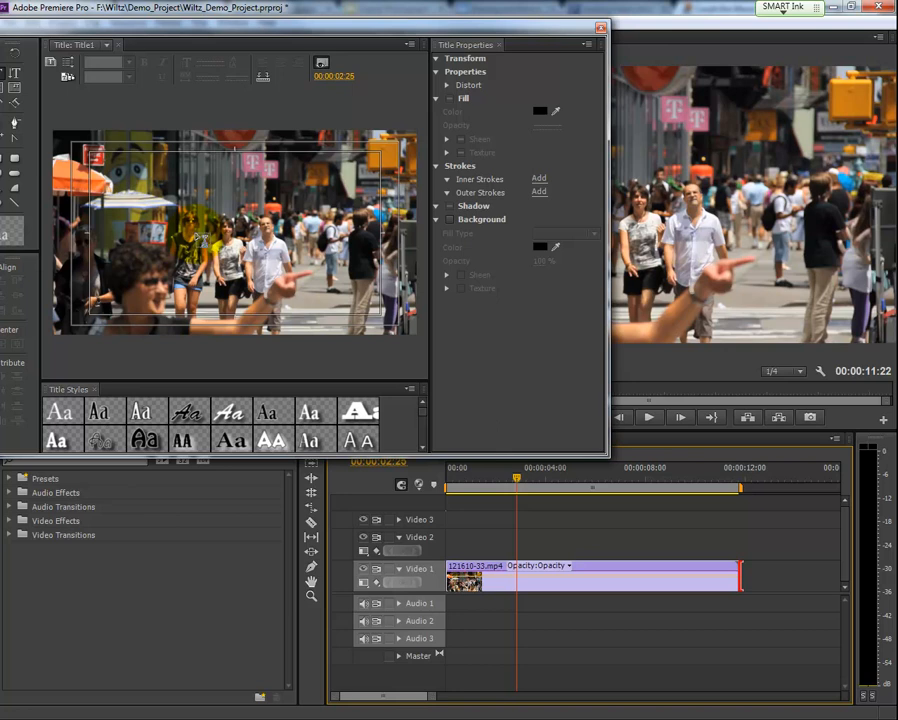
{"action": "left_click", "coordinate": [321, 64]}
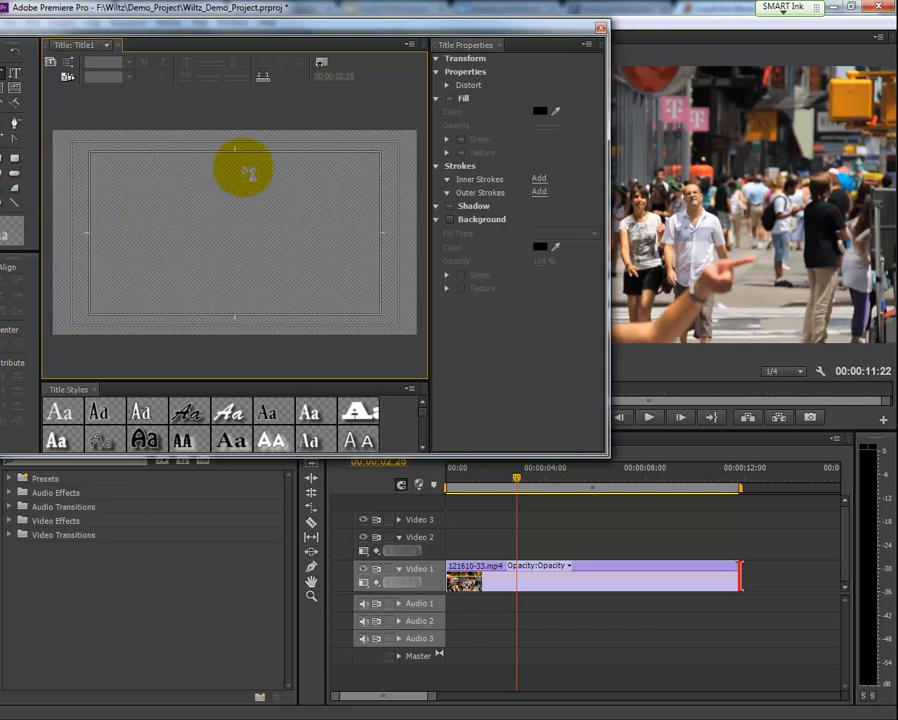
{"action": "left_click", "coordinate": [321, 63]}
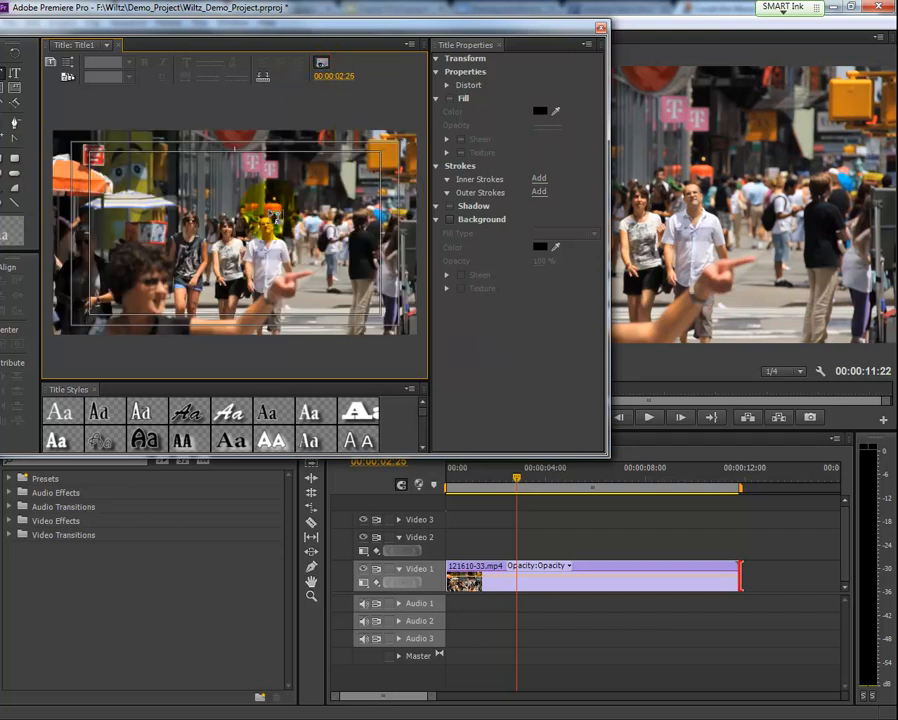
- Play the footage behind the title from about 00:00:00:13 and stop at 00:00:06:01
{"action": "left_click_drag", "start_coordinate": [520, 474], "coordinate": [458, 485]}
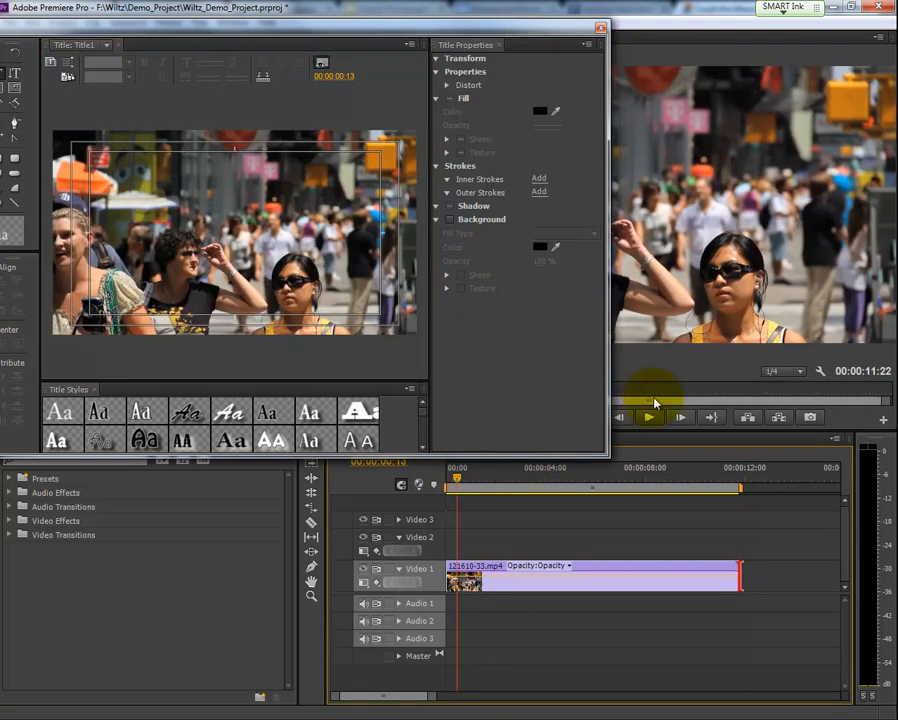
{"action": "left_click", "coordinate": [649, 419]}
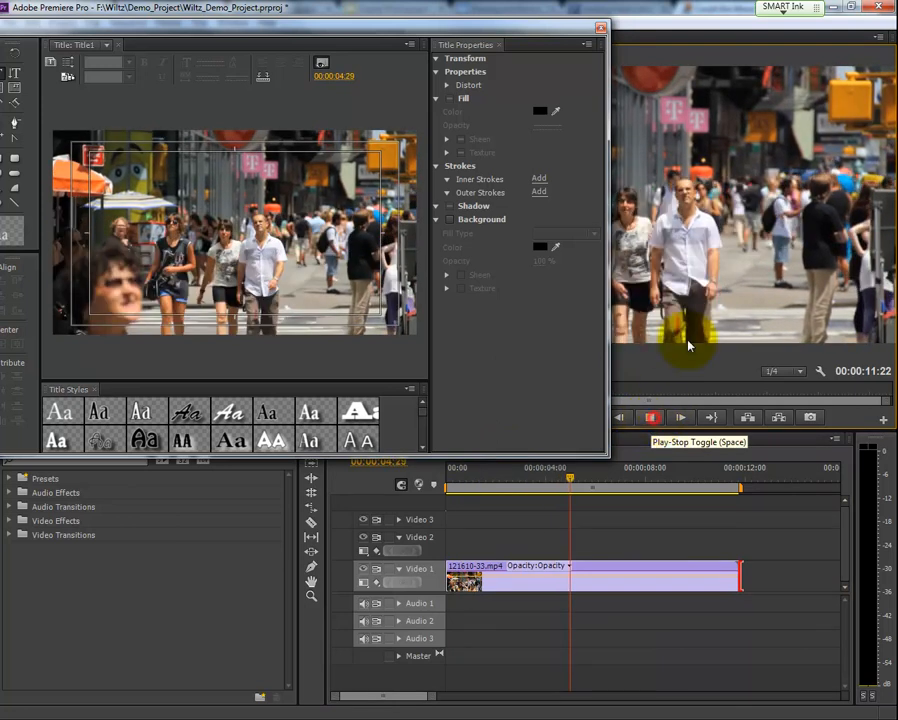
{"action": "left_click", "coordinate": [650, 418]}
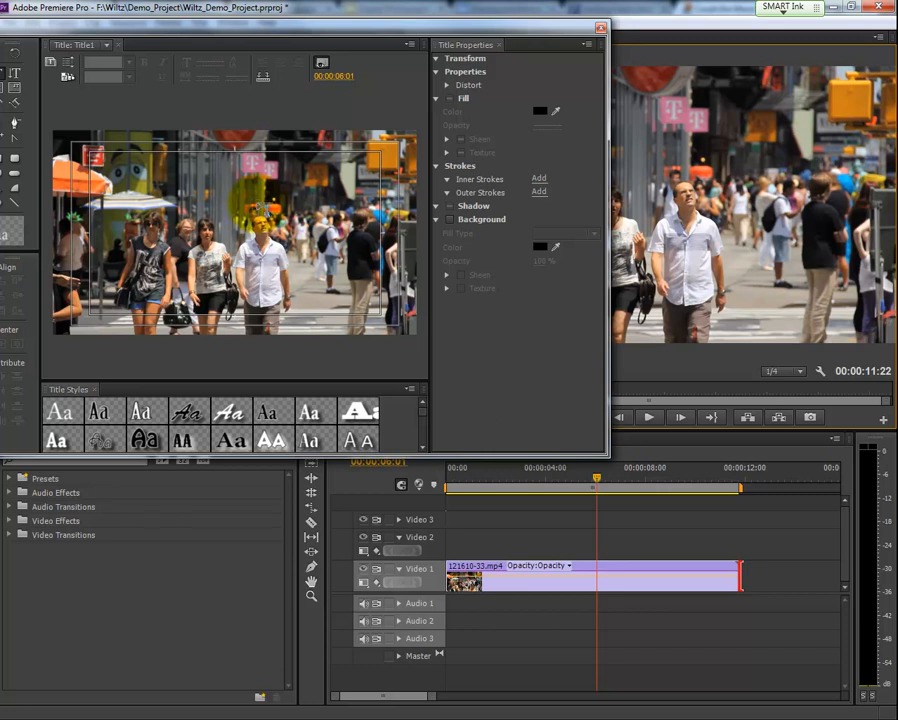
- Add the text "Welcome to Las Vegas" to the upper part of the title frame, starting above the pedestrians
{"action": "left_click_drag", "start_coordinate": [203, 180], "coordinate": [363, 268]}
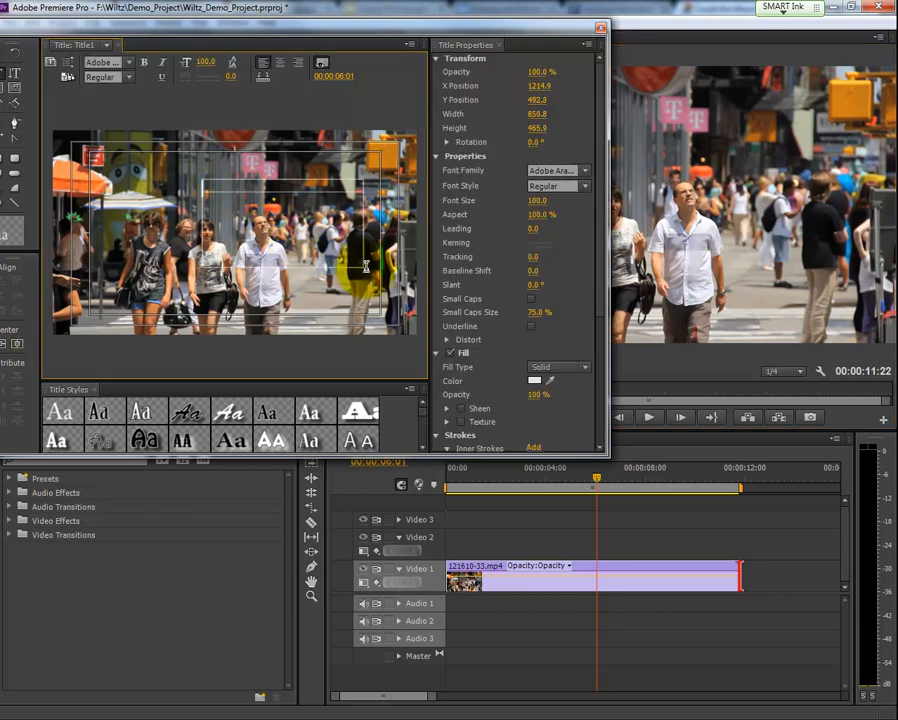
{"action": "key", "text": "ctrl+z"}
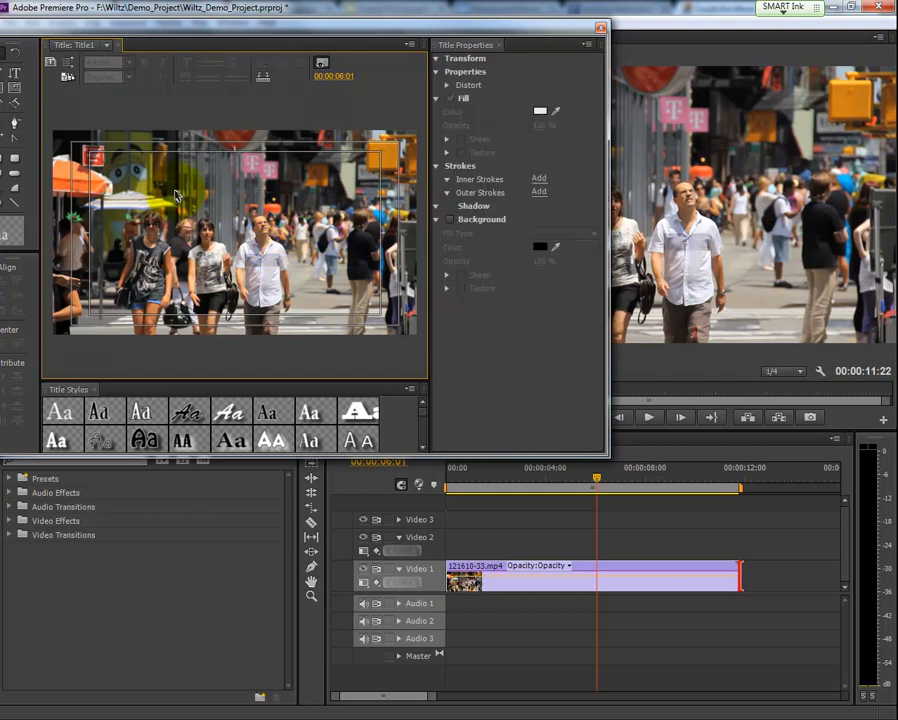
{"action": "left_click_drag", "start_coordinate": [68, 28], "coordinate": [177, 44]}
{"action": "left_click", "coordinate": [104, 89]}
{"action": "left_click", "coordinate": [270, 209]}
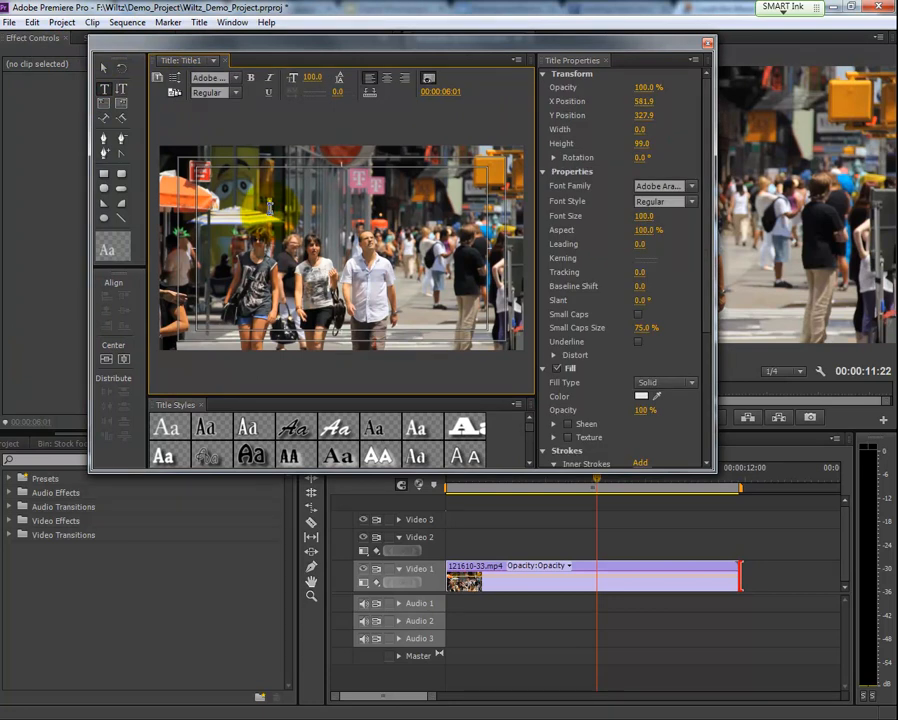
{"action": "type", "text": "W"}
{"action": "key", "text": "BackSpace"}
{"action": "type", "text": "Vegas"}
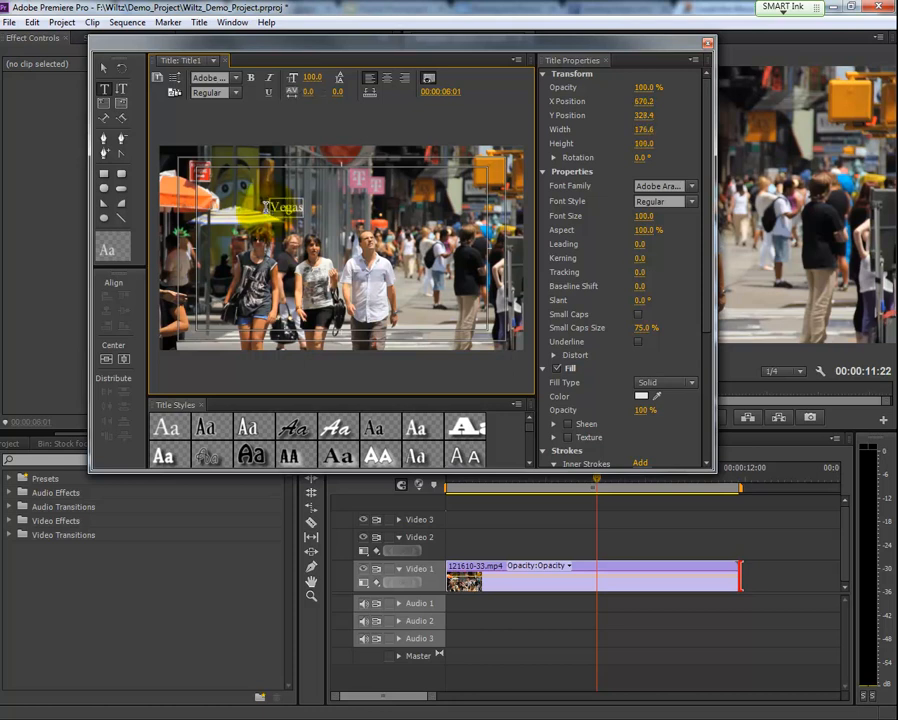
{"action": "left_click", "coordinate": [272, 208]}
{"action": "type", "text": "Welcome to Las"}
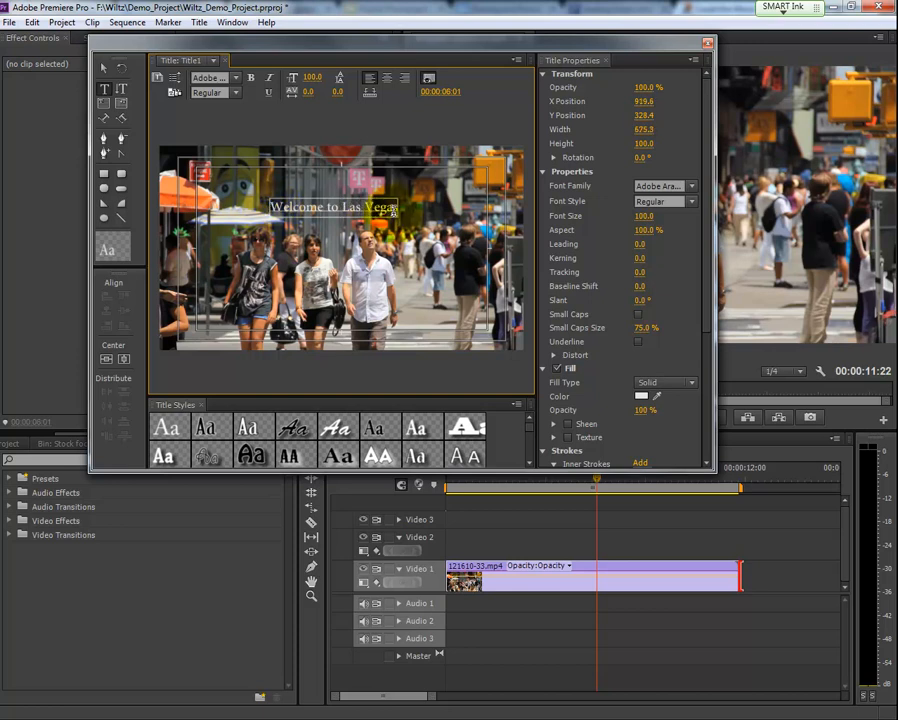
- Apply the white, slanted bold Adobe Garamond title style to the "Welcome to Las Vegas" text
{"action": "scroll", "coordinate": [528, 430], "scroll_direction": "down", "scroll_amount": 5}
{"action": "scroll", "coordinate": [530, 441], "scroll_direction": "up", "scroll_amount": 1}
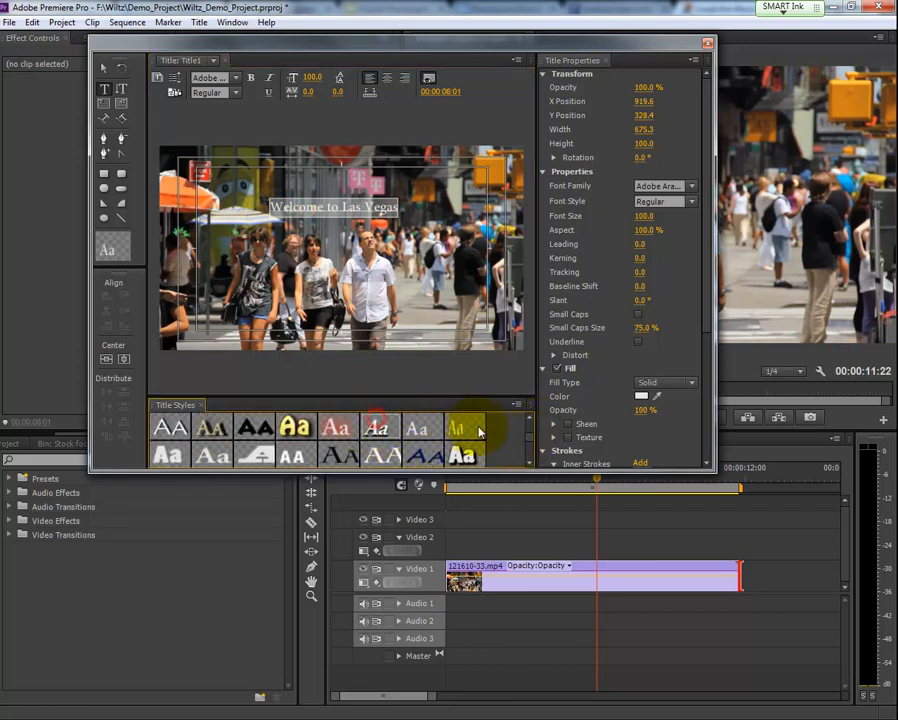
{"action": "left_click", "coordinate": [478, 432]}
- Try the ChaparralPro Gold 32 style on the title text, and reapply the white slanted Adobe Garamond style
{"action": "left_click", "coordinate": [527, 443]}
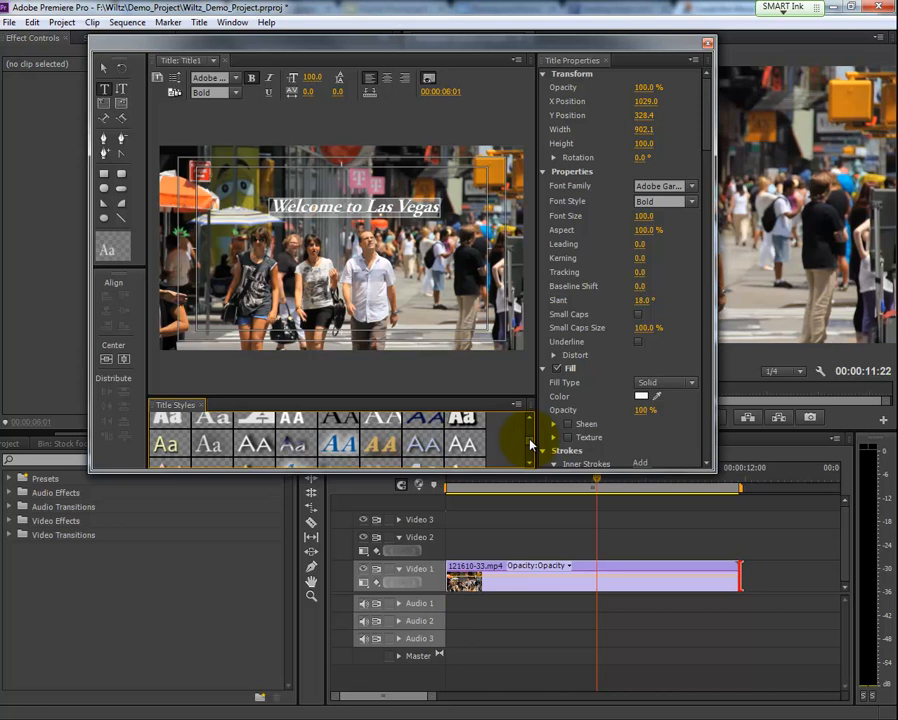
{"action": "left_click", "coordinate": [382, 445]}
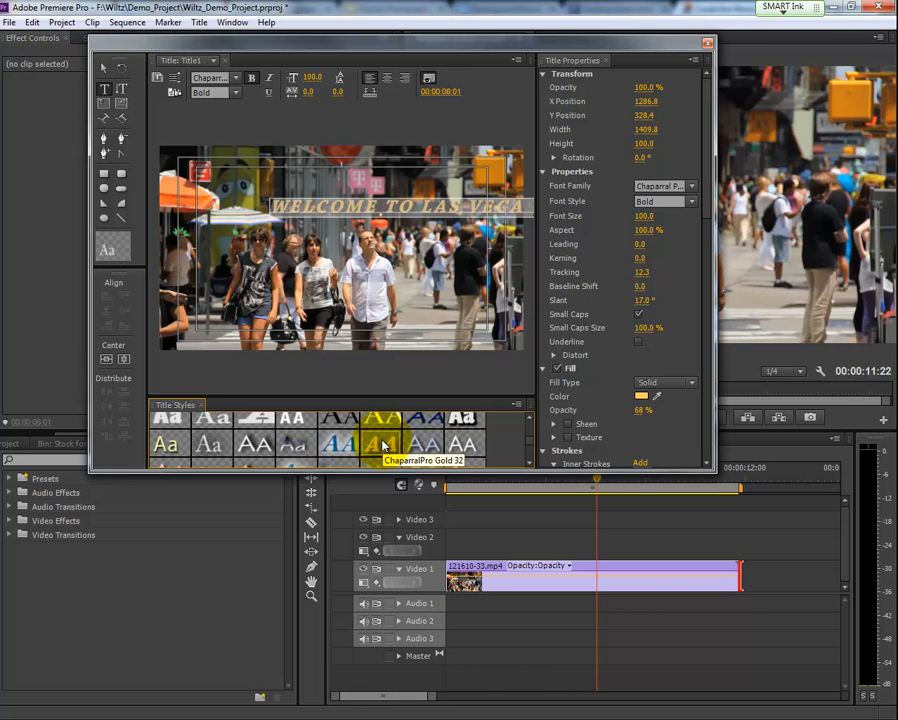
{"action": "left_click", "coordinate": [529, 445]}
{"action": "left_click", "coordinate": [529, 449]}
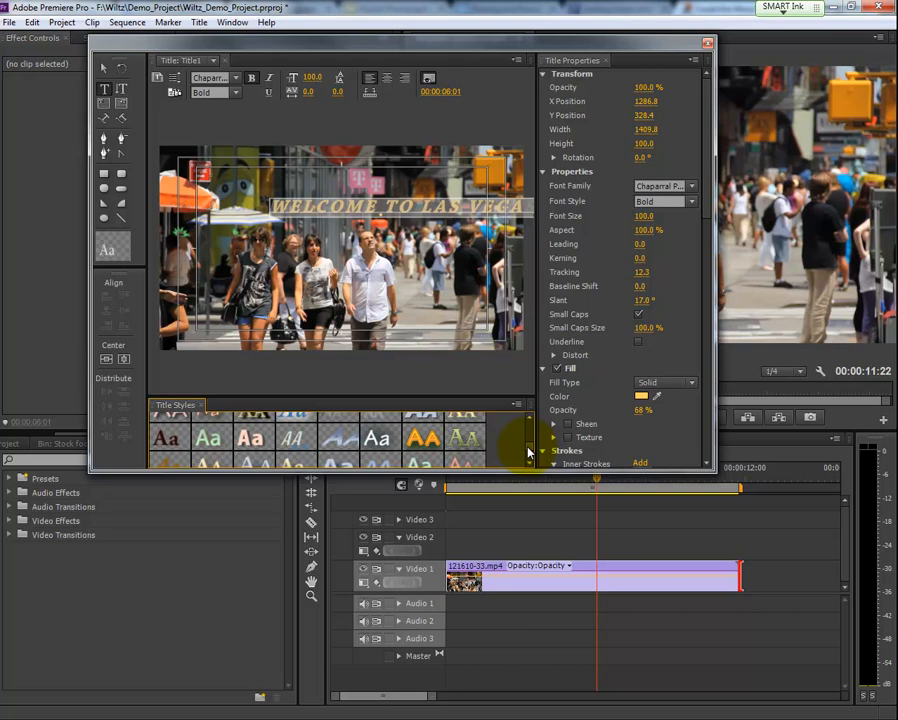
{"action": "scroll", "coordinate": [529, 452], "scroll_direction": "up", "scroll_amount": 3}
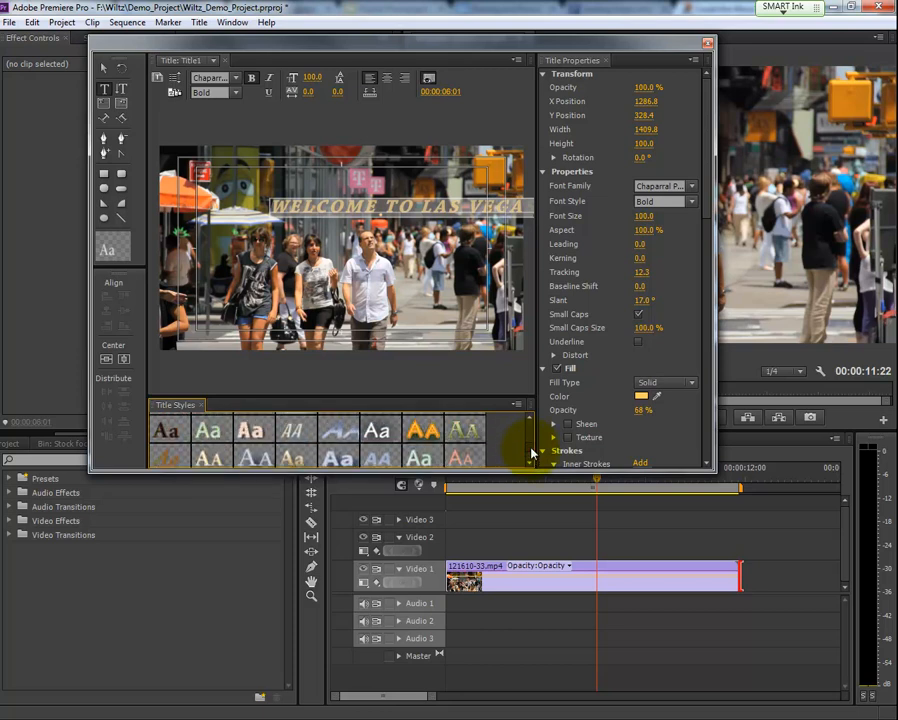
{"action": "left_click_drag", "start_coordinate": [532, 446], "coordinate": [532, 438]}
{"action": "left_click", "coordinate": [380, 434]}
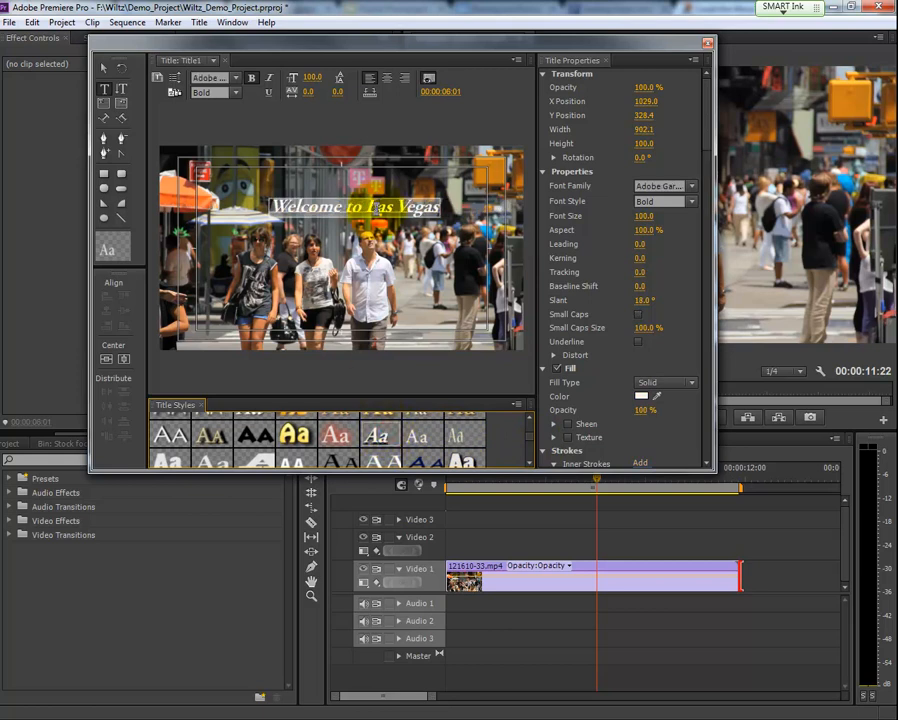
- Reposition the title text near the upper centre of the frame, at about X 988, Y 284
{"action": "left_click", "coordinate": [103, 68]}
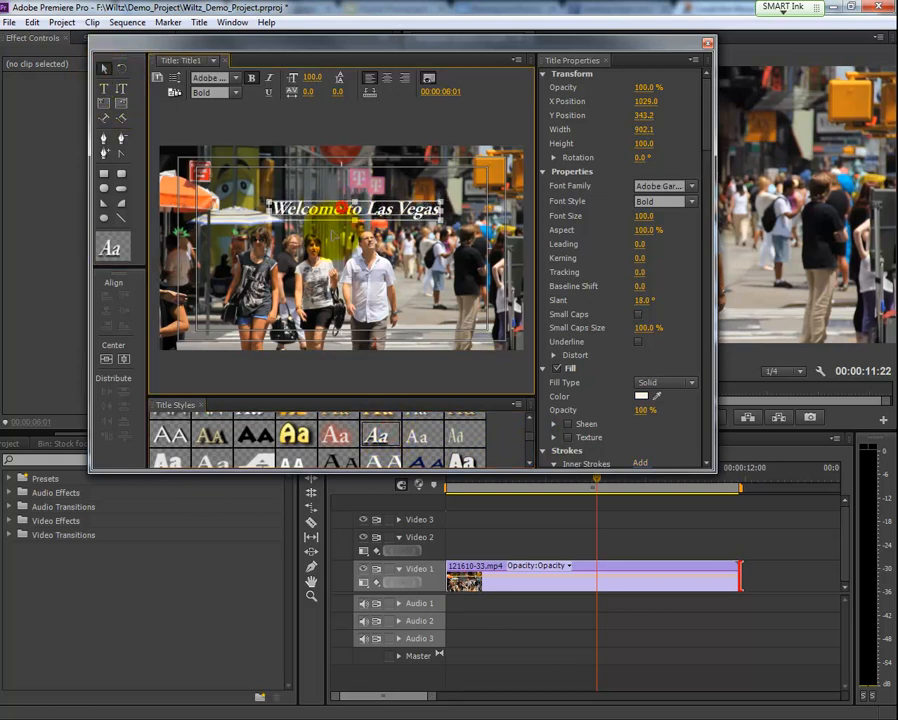
{"action": "left_click_drag", "start_coordinate": [350, 200], "coordinate": [330, 228]}
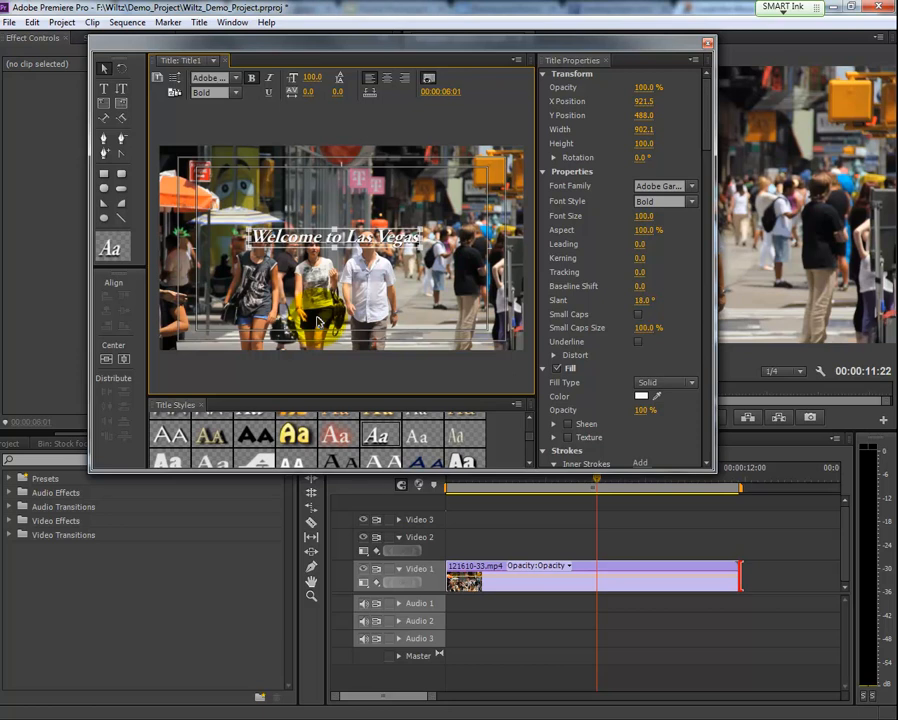
{"action": "left_click_drag", "start_coordinate": [360, 38], "coordinate": [389, 55]}
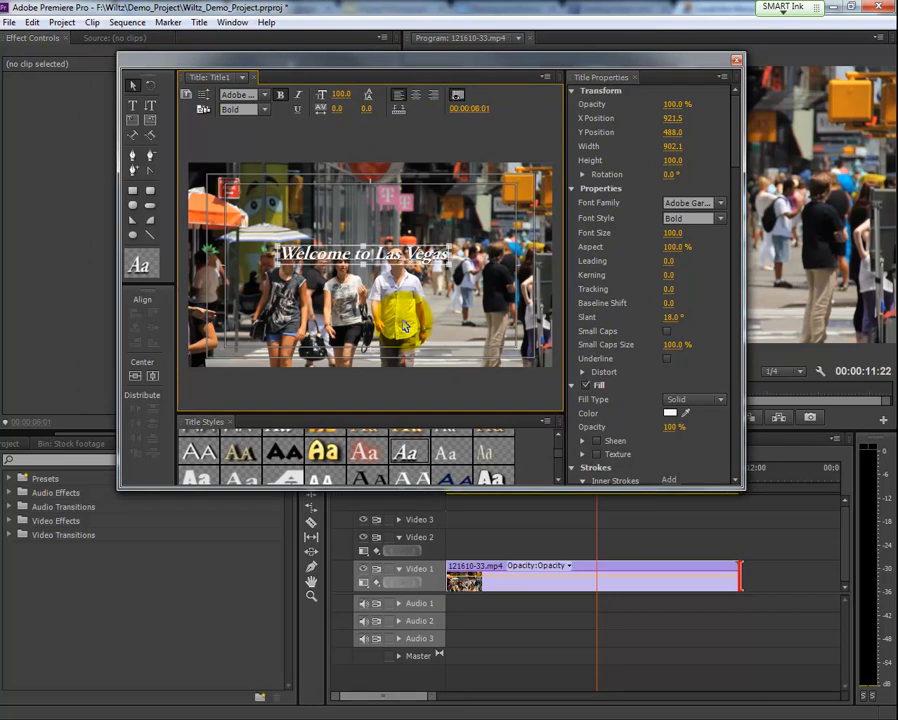
{"action": "left_click_drag", "start_coordinate": [384, 260], "coordinate": [397, 254]}
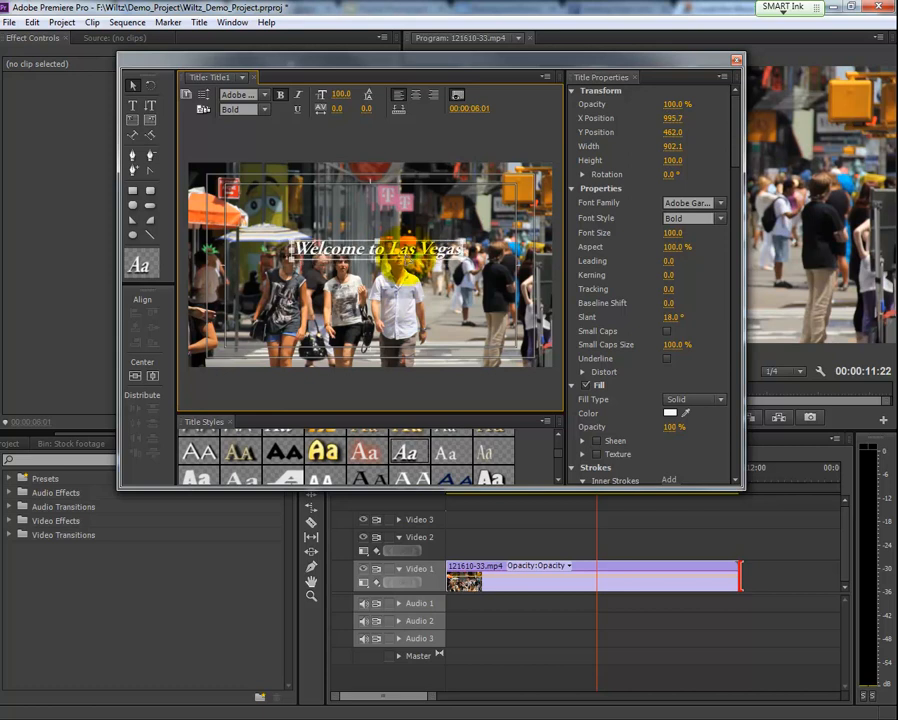
{"action": "left_click_drag", "start_coordinate": [396, 256], "coordinate": [385, 209]}
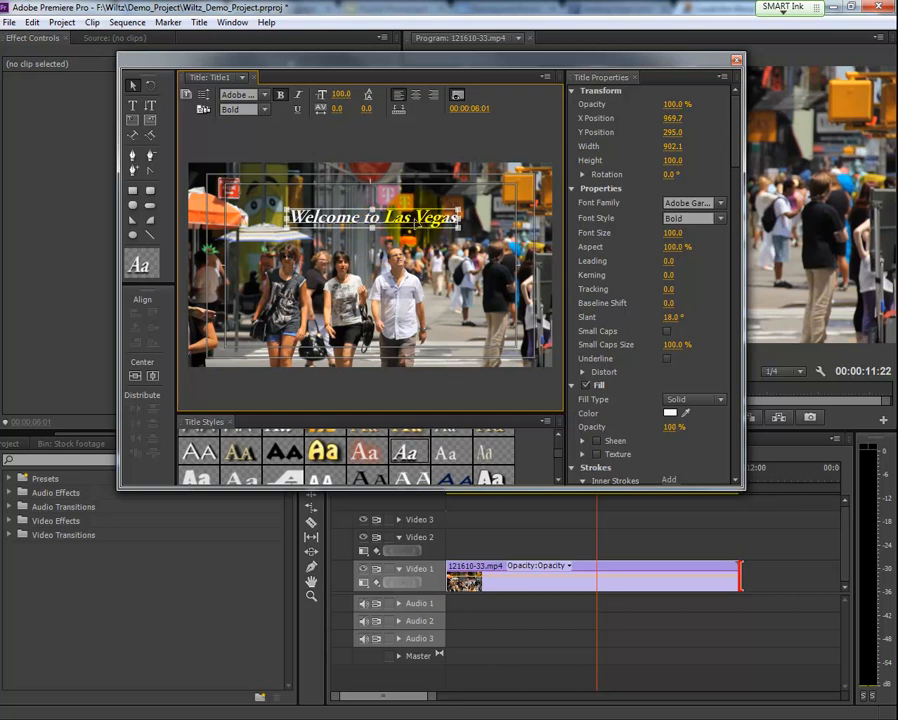
{"action": "left_click_drag", "start_coordinate": [412, 220], "coordinate": [416, 217]}
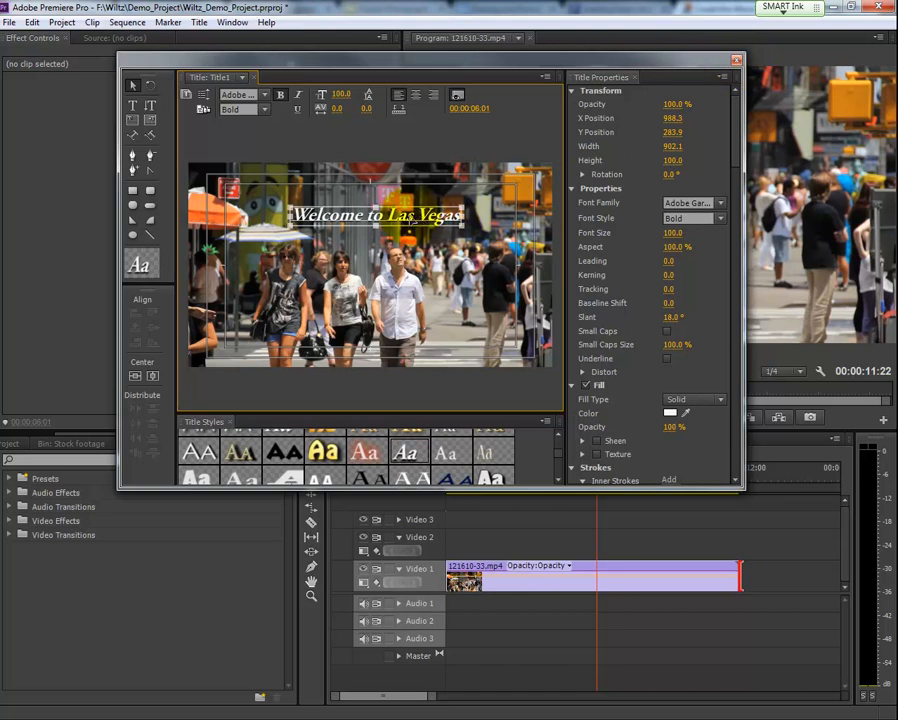
- Enlarge the title text to font size 114 and recentre it at about X 995, Y 261
{"action": "mouse_move", "coordinate": [672, 235]}
{"action": "left_mouse_down"}
{"action": "mouse_move", "coordinate": [681, 243]}
{"action": "mouse_move", "coordinate": [670, 254]}
{"action": "left_mouse_up"}
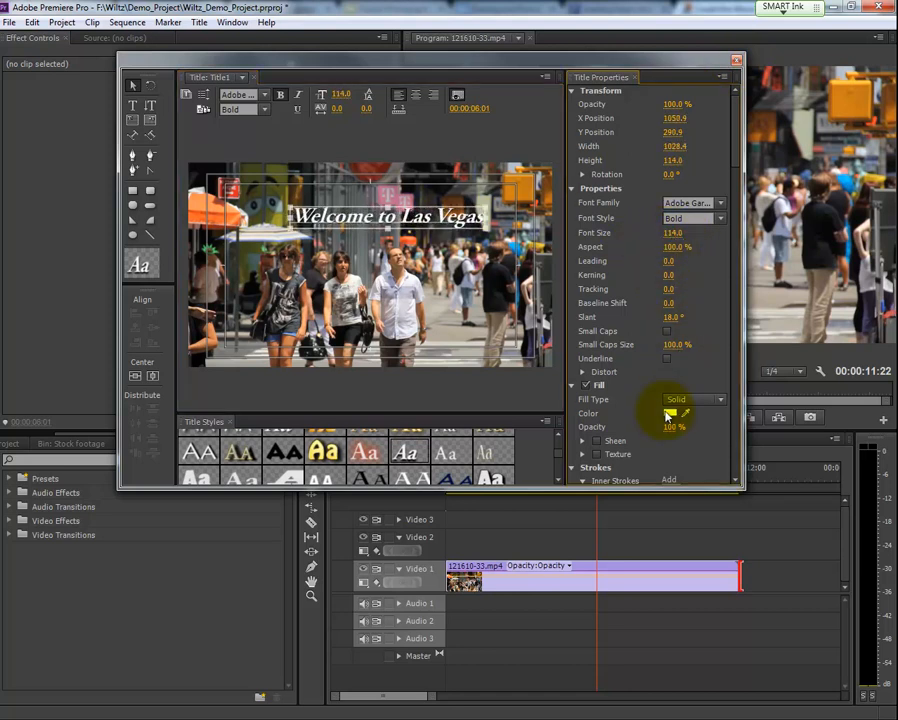
{"action": "mouse_move", "coordinate": [735, 136]}
{"action": "left_mouse_down"}
{"action": "mouse_move", "coordinate": [736, 228]}
{"action": "mouse_move", "coordinate": [607, 367]}
{"action": "left_mouse_up"}
{"action": "left_click_drag", "start_coordinate": [737, 262], "coordinate": [730, 113]}
{"action": "left_click_drag", "start_coordinate": [432, 217], "coordinate": [422, 211]}
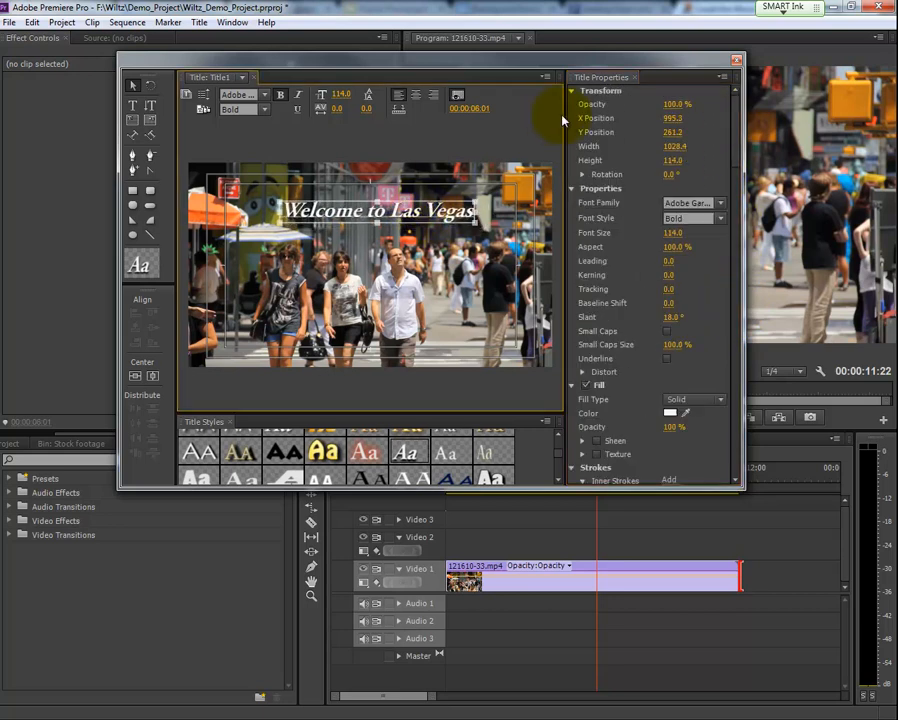
- Close the title editor and locate the Title1 clip in the Stock footage bin
{"action": "left_click", "coordinate": [737, 62]}
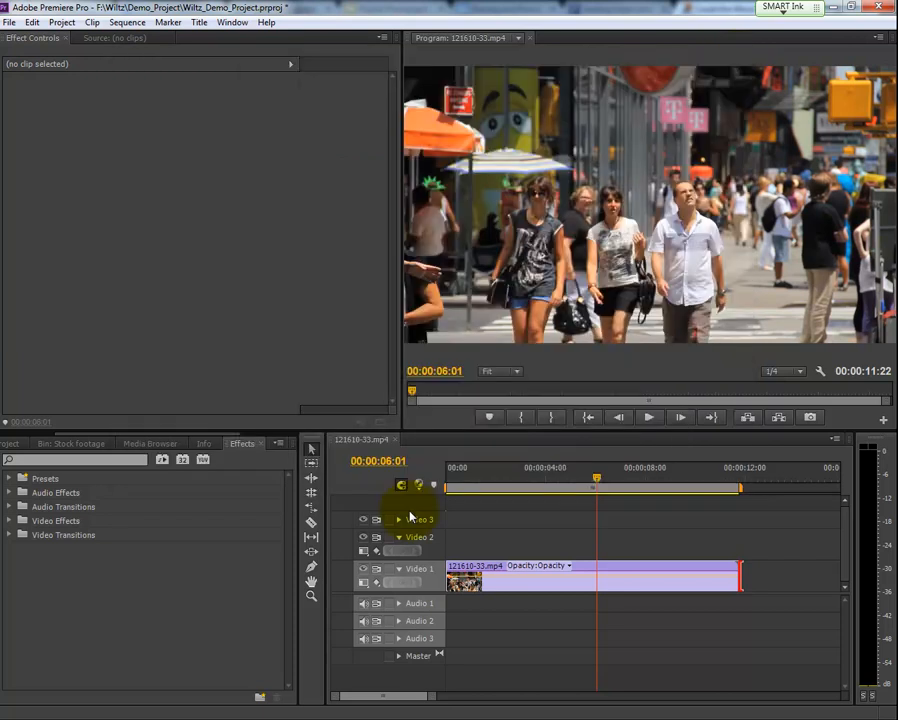
{"action": "left_click", "coordinate": [8, 444]}
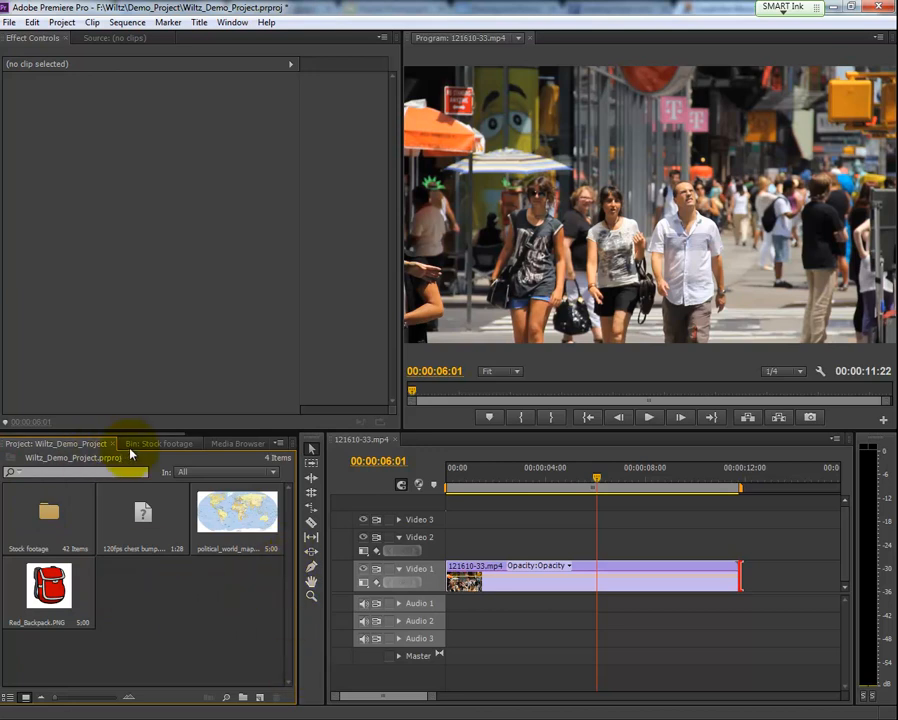
{"action": "left_click", "coordinate": [146, 444]}
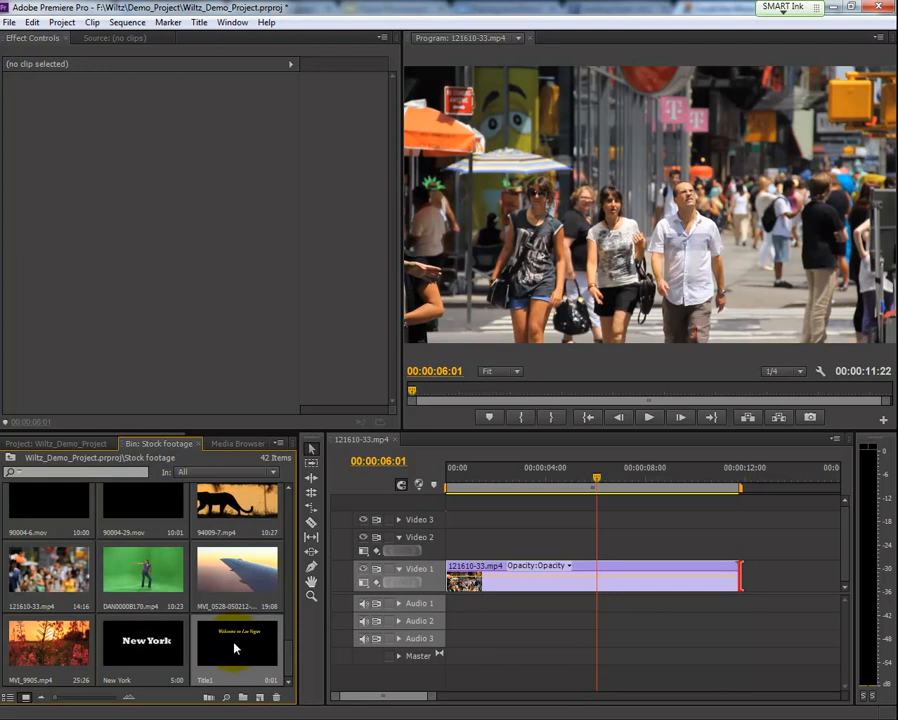
- Place the Title1 clip on Video 2 above the street footage, starting about one second in, and check it over the video
{"action": "left_click_drag", "start_coordinate": [236, 647], "coordinate": [624, 548]}
{"action": "left_click_drag", "start_coordinate": [510, 482], "coordinate": [484, 497]}
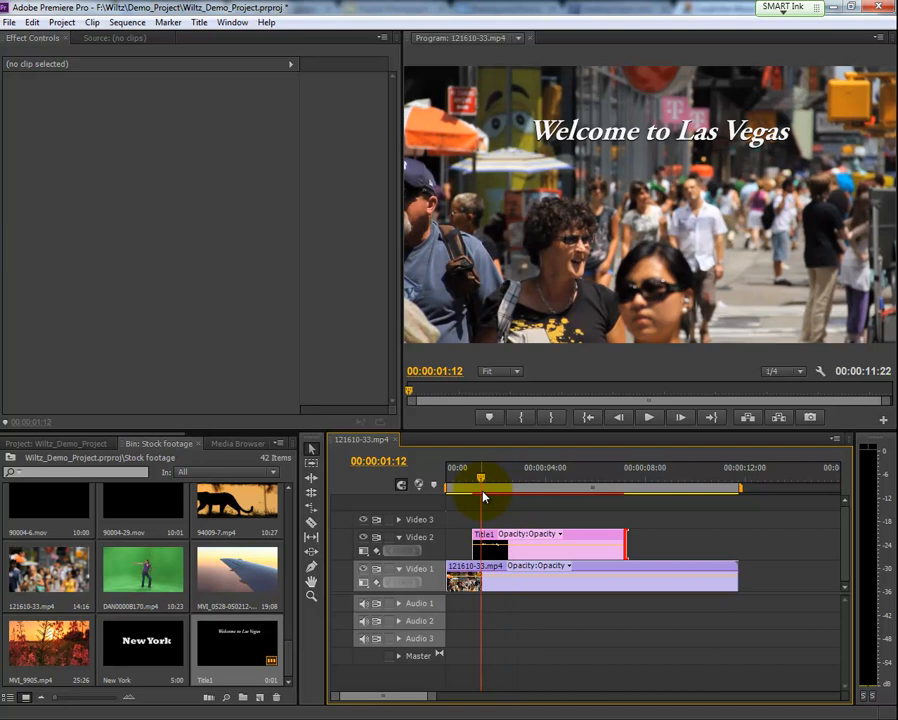
{"action": "mouse_move", "coordinate": [480, 480]}
{"action": "left_mouse_down"}
{"action": "mouse_move", "coordinate": [504, 486]}
{"action": "mouse_move", "coordinate": [477, 486]}
{"action": "left_mouse_up"}
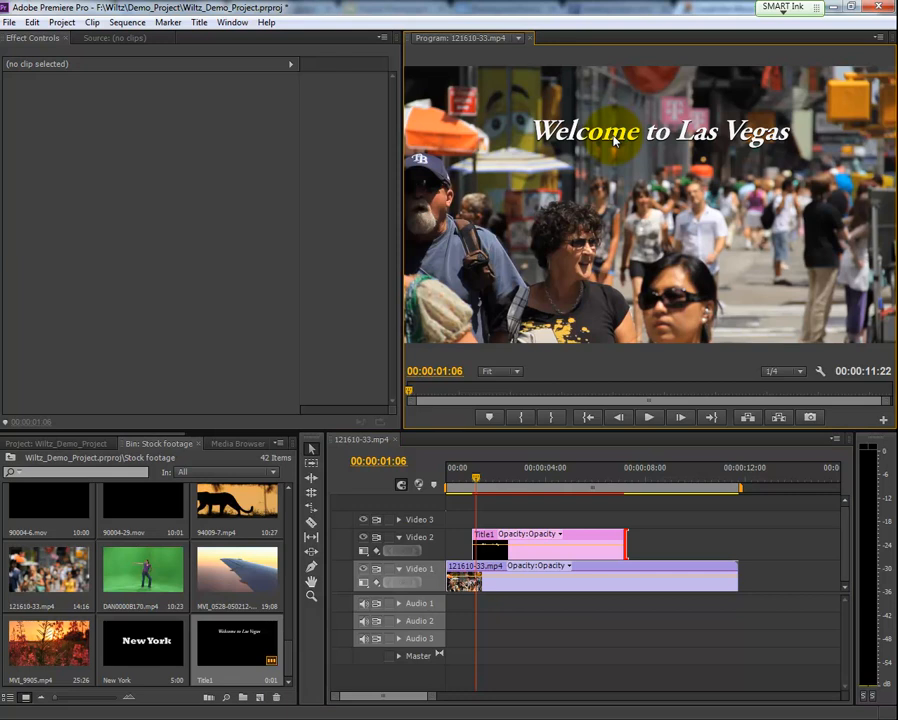
- Move the playhead to the title's first frame at 00:00:01:02 and select the Title1 clip for editing its effects
{"action": "left_click", "coordinate": [474, 477]}
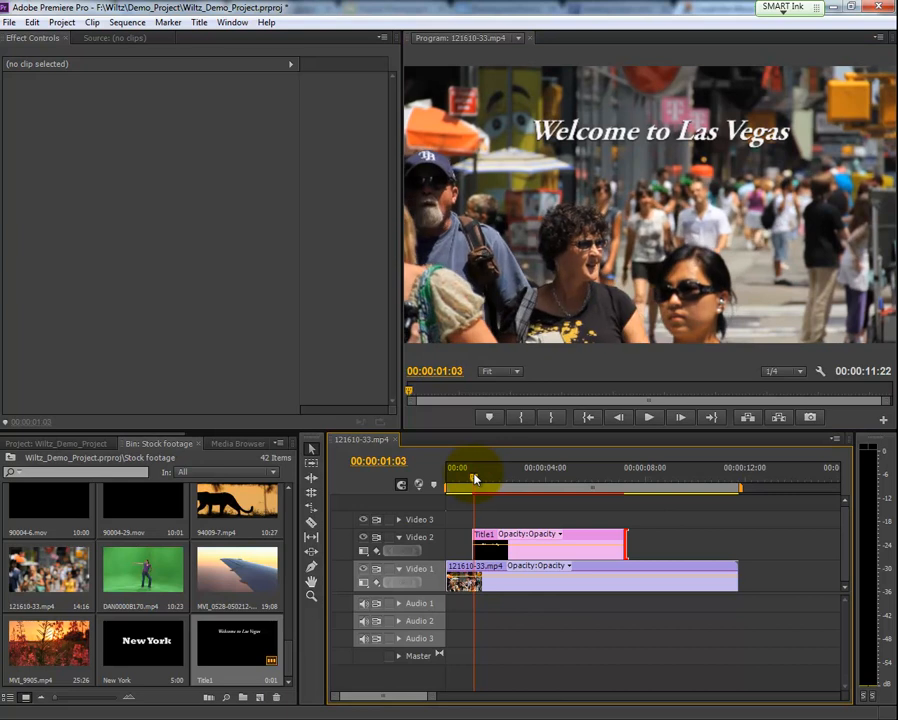
{"action": "left_click_drag", "start_coordinate": [474, 478], "coordinate": [475, 478]}
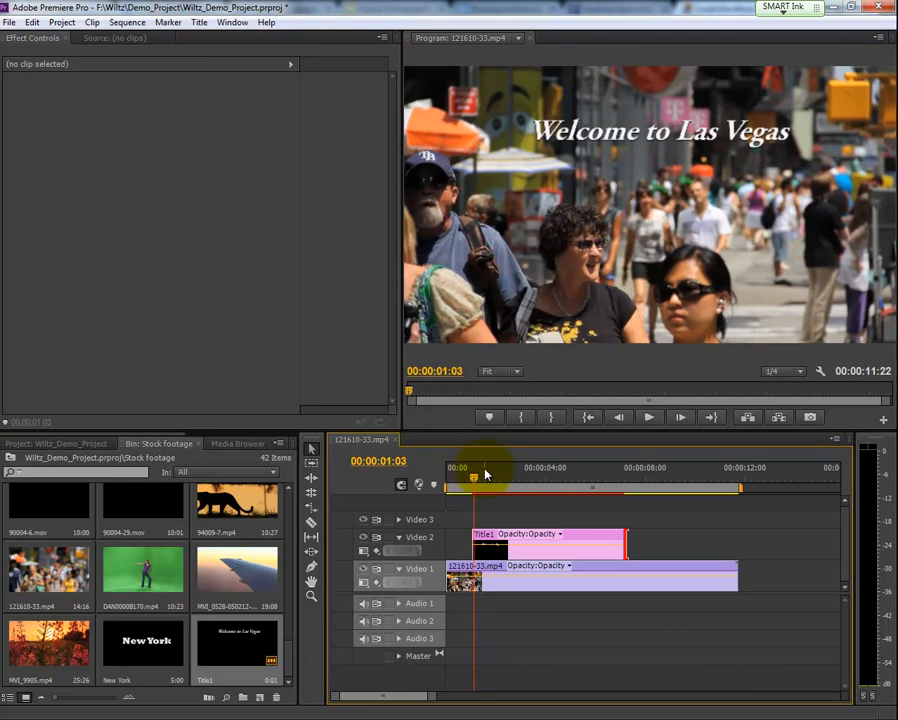
{"action": "key", "text": "Left"}
{"action": "key", "text": "Left"}
{"action": "key", "text": "Right"}
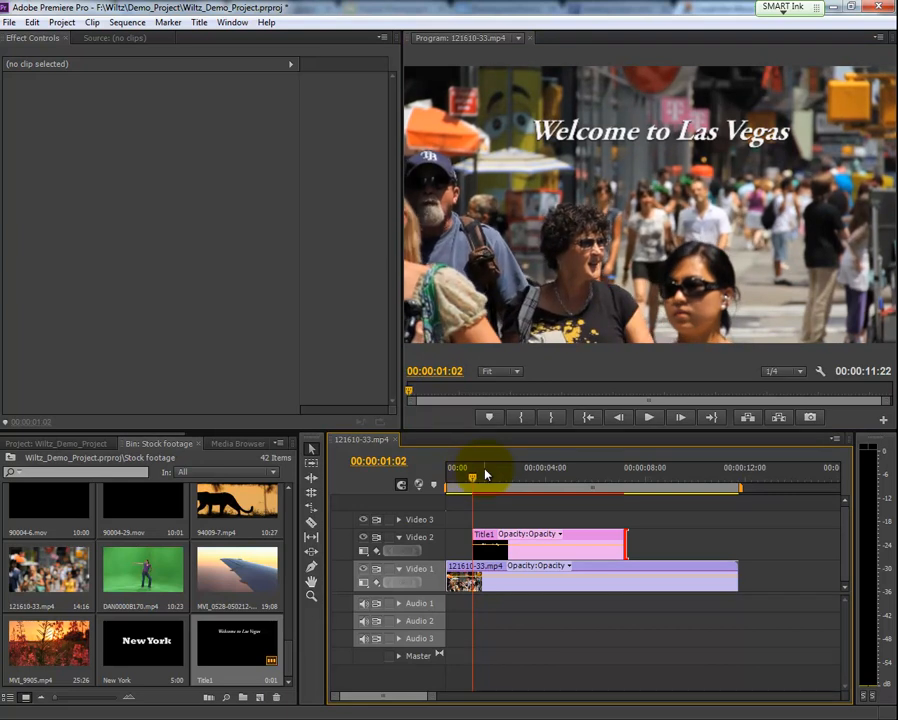
{"action": "left_click", "coordinate": [490, 544]}
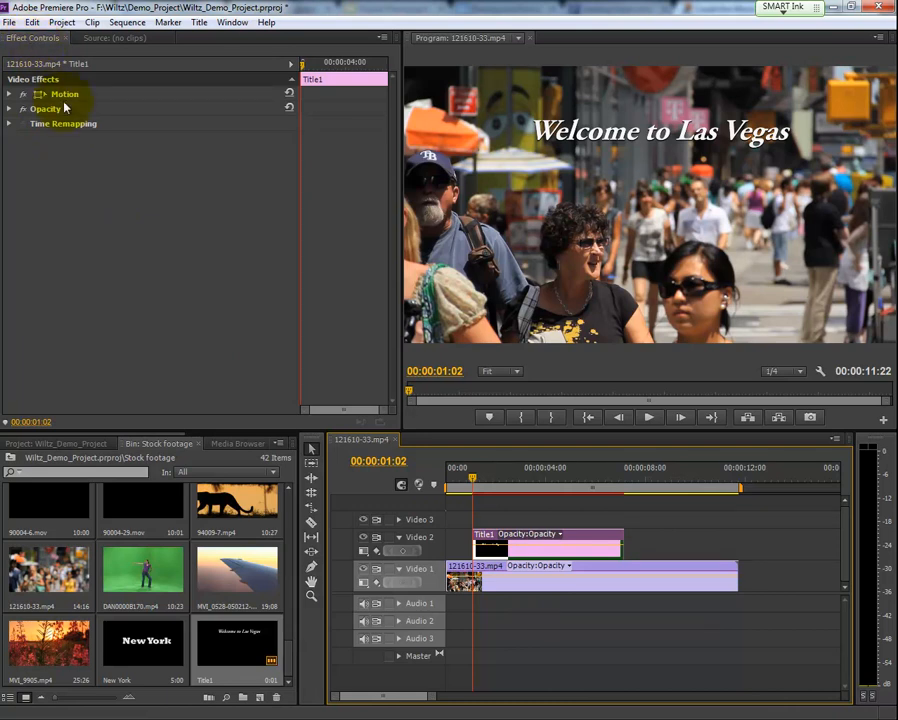
{"action": "left_click", "coordinate": [517, 538]}
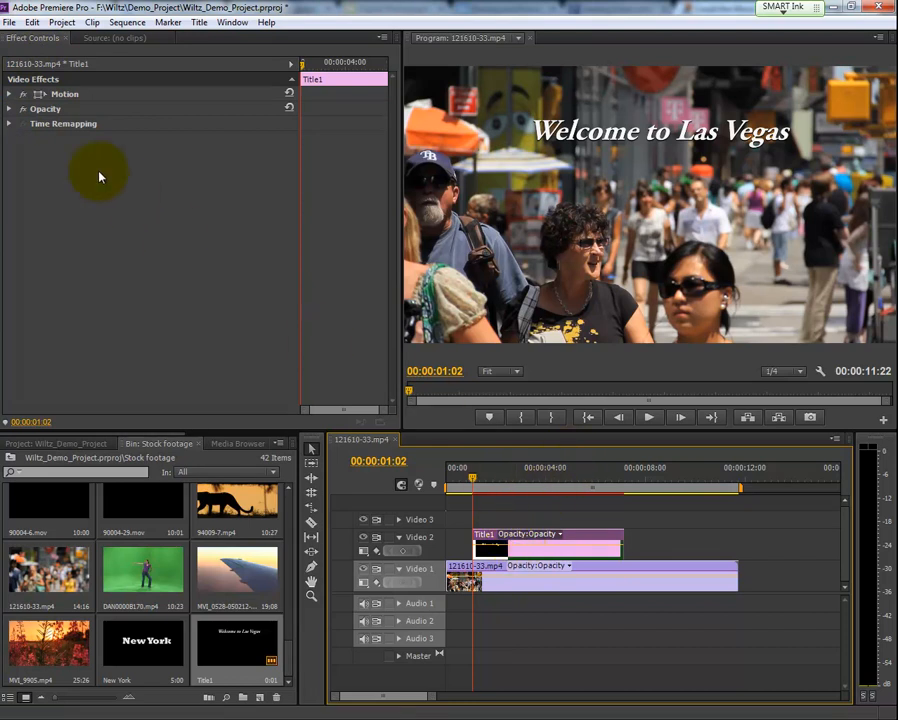
- Enable keyframe animation for the title's Position and Scale at 00:00:01:02
{"action": "left_click", "coordinate": [10, 94]}
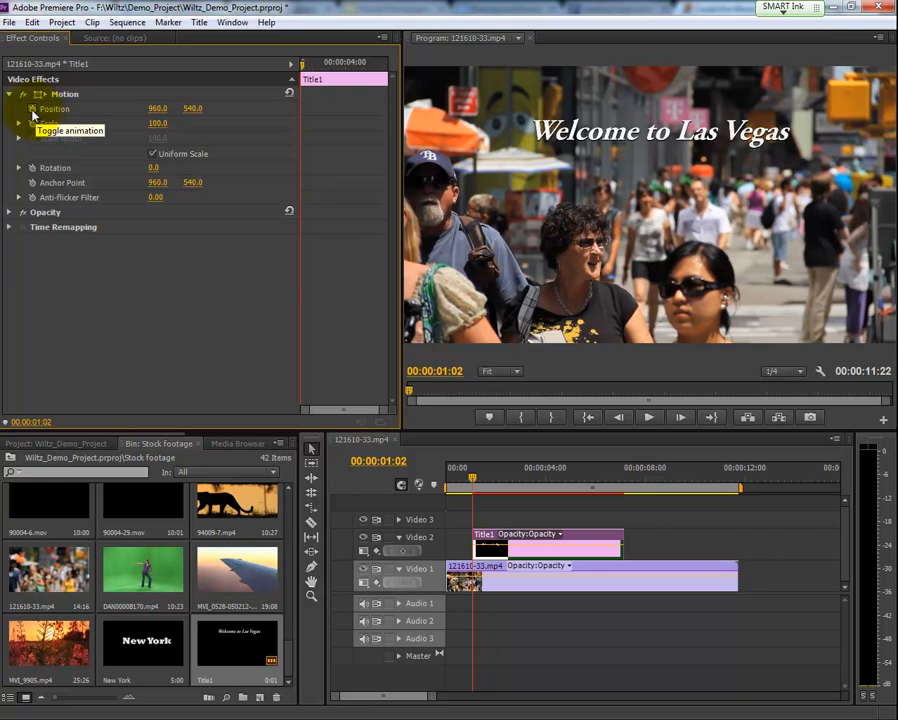
{"action": "left_click", "coordinate": [32, 110]}
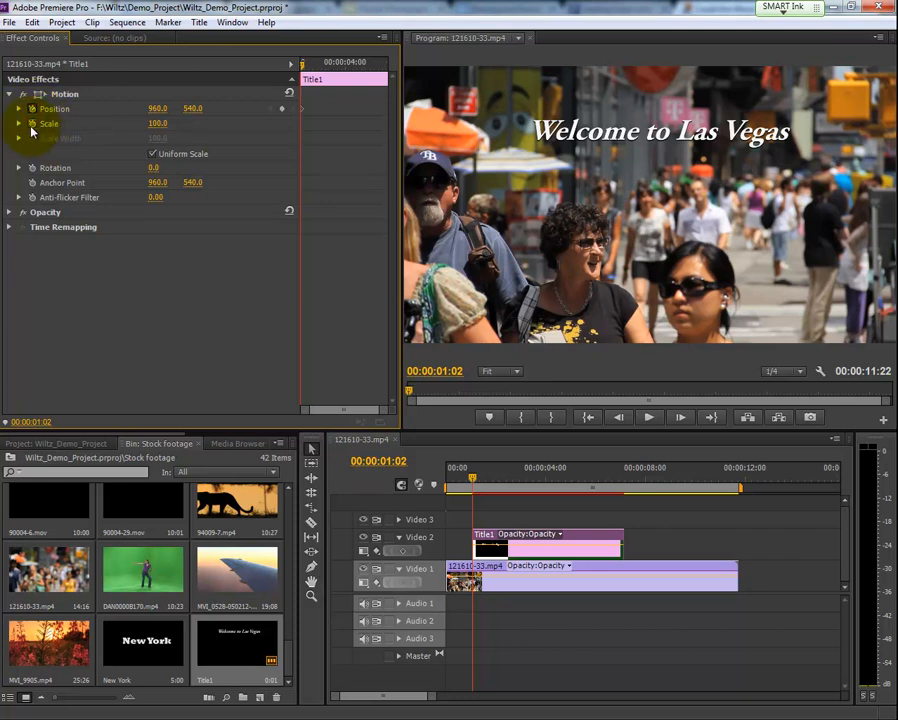
{"action": "left_click", "coordinate": [32, 124]}
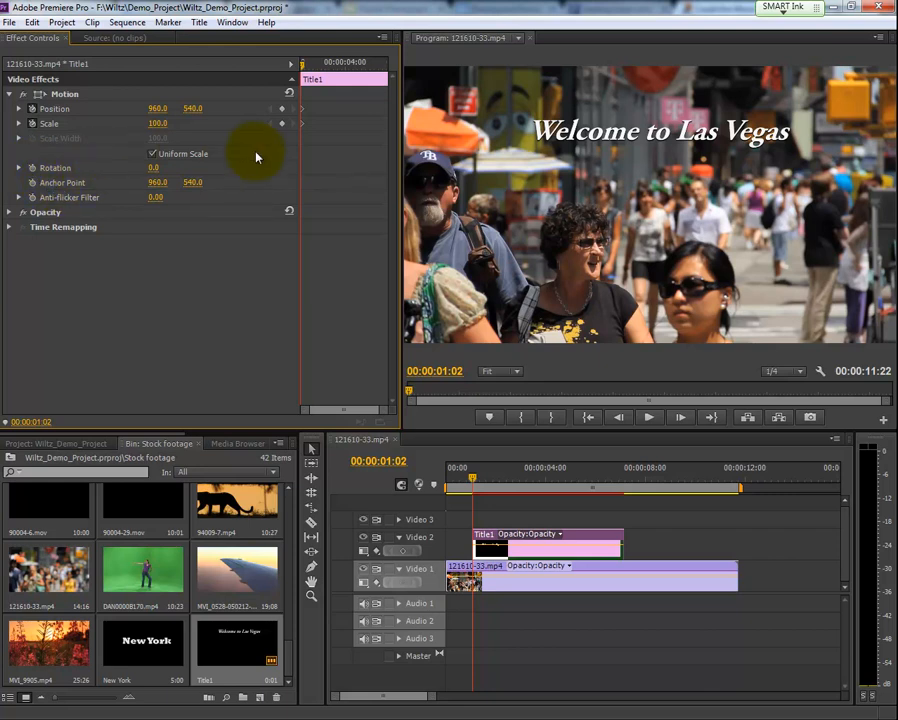
{"action": "left_click", "coordinate": [536, 134]}
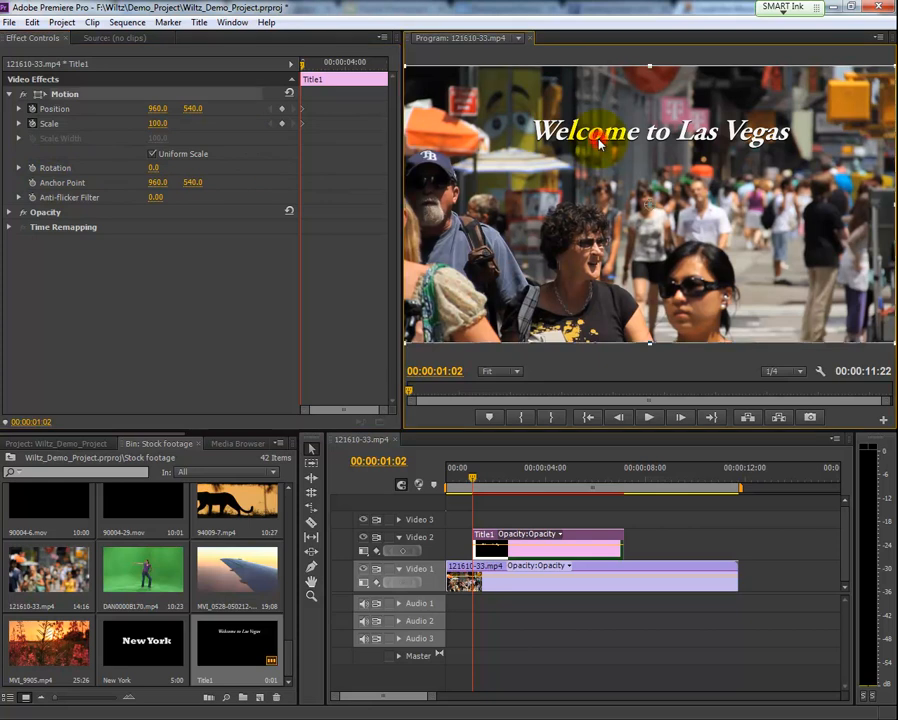
{"action": "left_click", "coordinate": [31, 108]}
{"action": "left_click", "coordinate": [31, 123]}
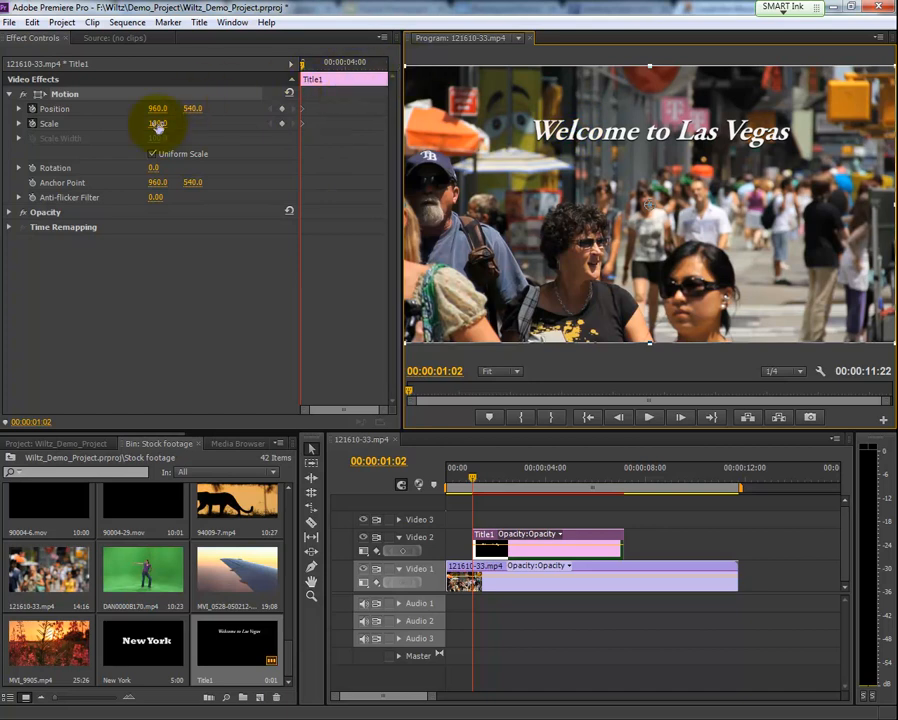
- Set the title's starting keyframes to Scale 6 and Position about 1280.9, 529.0
{"action": "left_click_drag", "start_coordinate": [157, 125], "coordinate": [92, 127]}
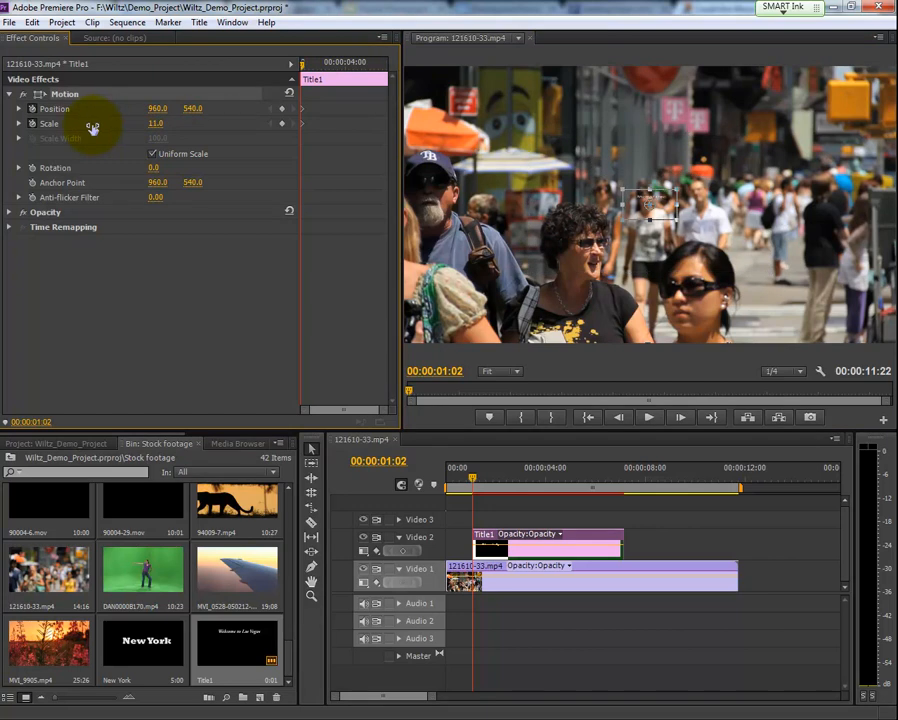
{"action": "left_click_drag", "start_coordinate": [676, 204], "coordinate": [759, 195]}
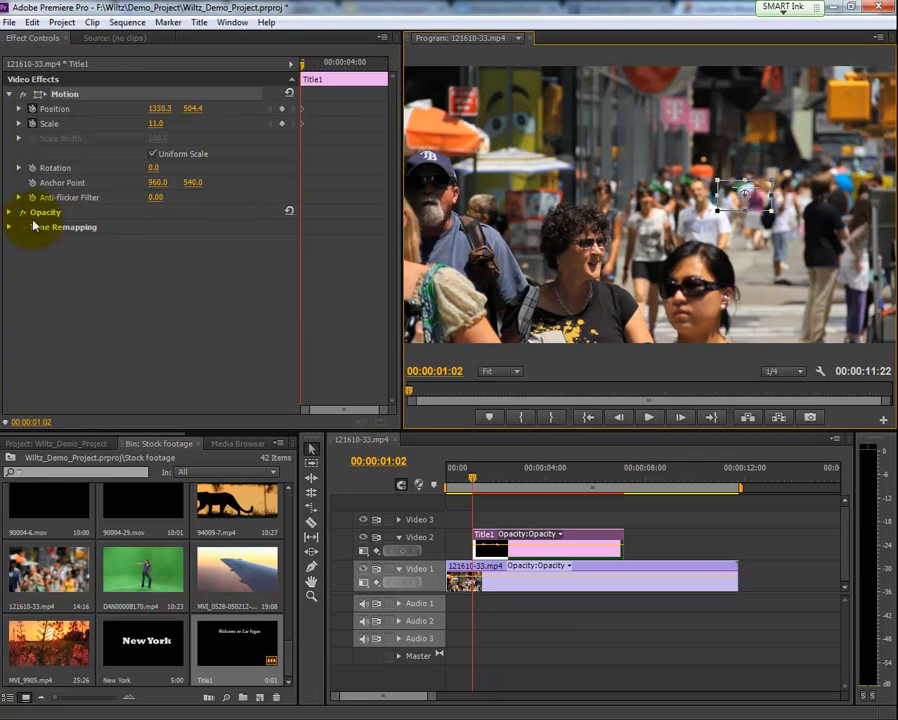
{"action": "left_click", "coordinate": [9, 214]}
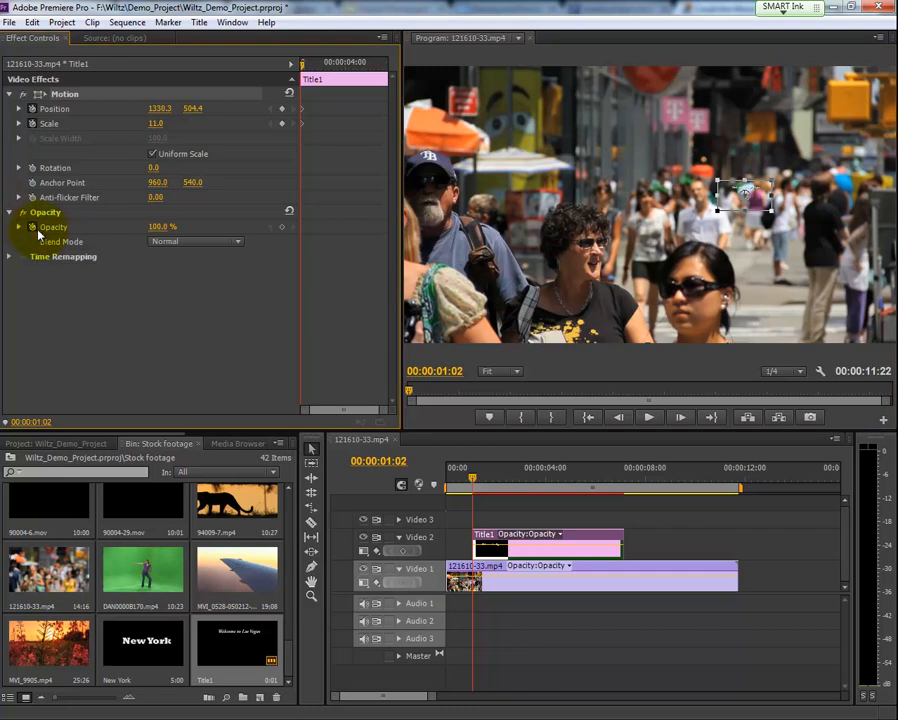
{"action": "left_click_drag", "start_coordinate": [755, 197], "coordinate": [741, 205]}
{"action": "left_click_drag", "start_coordinate": [154, 127], "coordinate": [125, 131]}
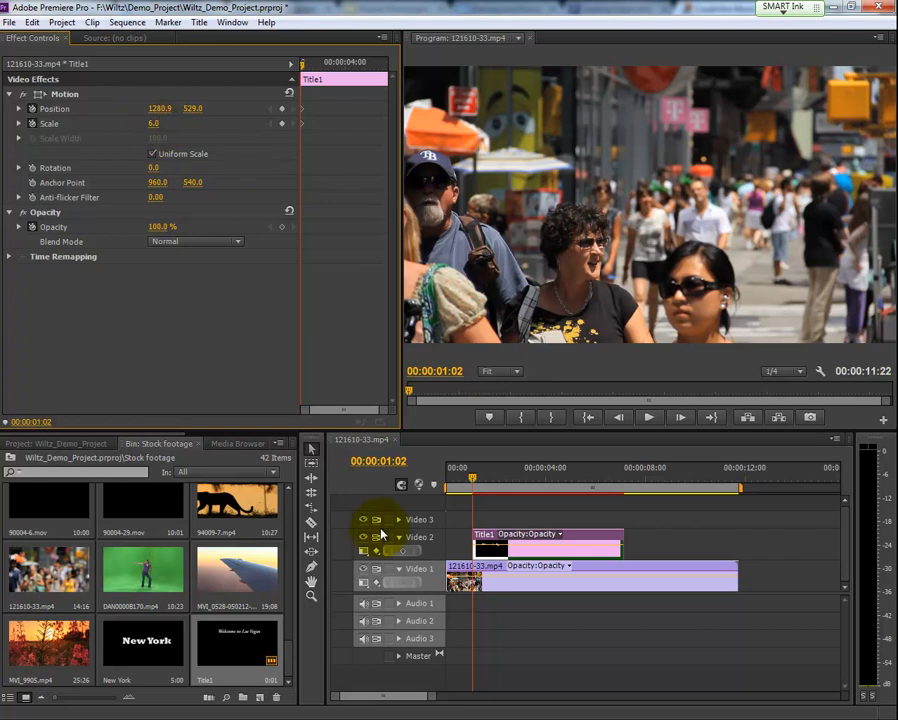
- Add ending keyframes at 00:00:06:03 with Scale 100 and Position about 899.7, 545.5, near the upper centre of the frame
{"action": "left_click", "coordinate": [484, 484]}
{"action": "mouse_move", "coordinate": [484, 484]}
{"action": "left_mouse_down"}
{"action": "mouse_move", "coordinate": [531, 486]}
{"action": "mouse_move", "coordinate": [479, 483]}
{"action": "left_mouse_up"}
{"action": "left_click", "coordinate": [648, 417]}
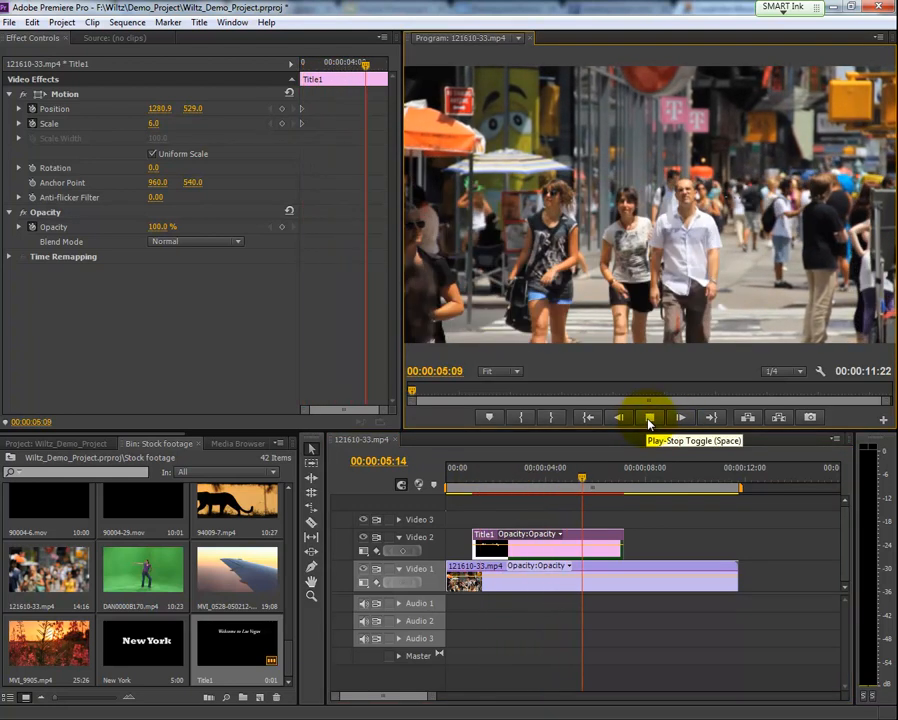
{"action": "left_click", "coordinate": [648, 418]}
{"action": "mouse_move", "coordinate": [605, 477]}
{"action": "left_mouse_down"}
{"action": "mouse_move", "coordinate": [597, 474]}
{"action": "mouse_move", "coordinate": [600, 482]}
{"action": "left_mouse_up"}
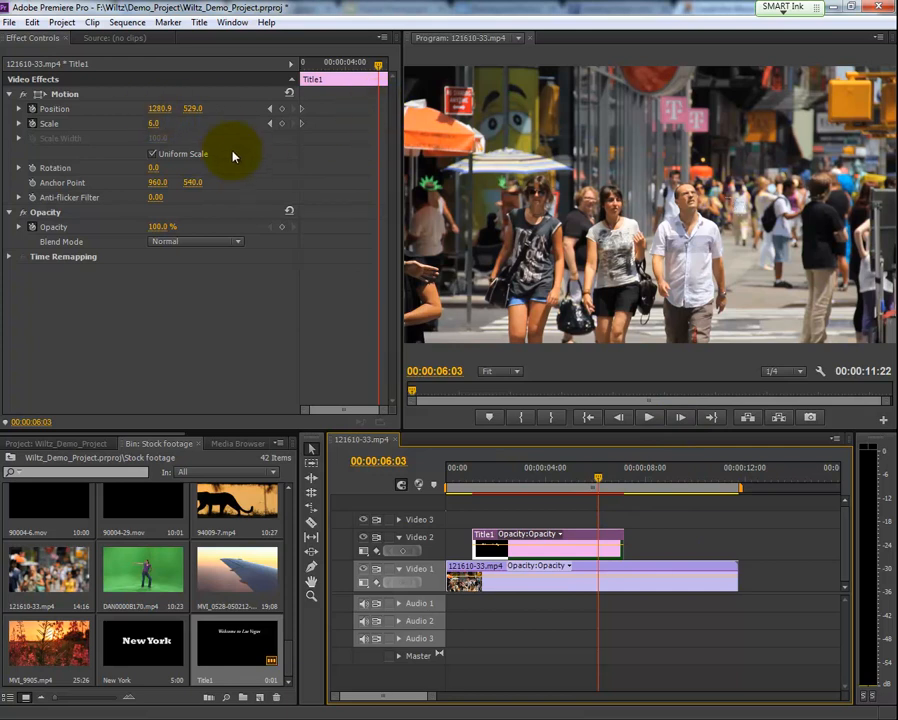
{"action": "left_click", "coordinate": [153, 124]}
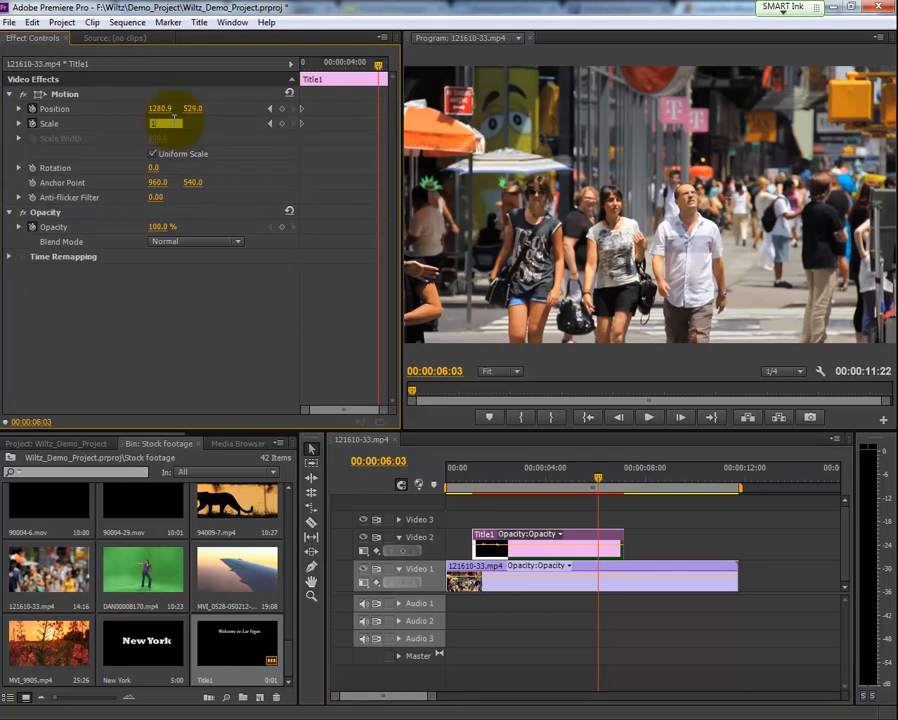
{"action": "type", "text": "100"}
{"action": "key", "text": "Return"}
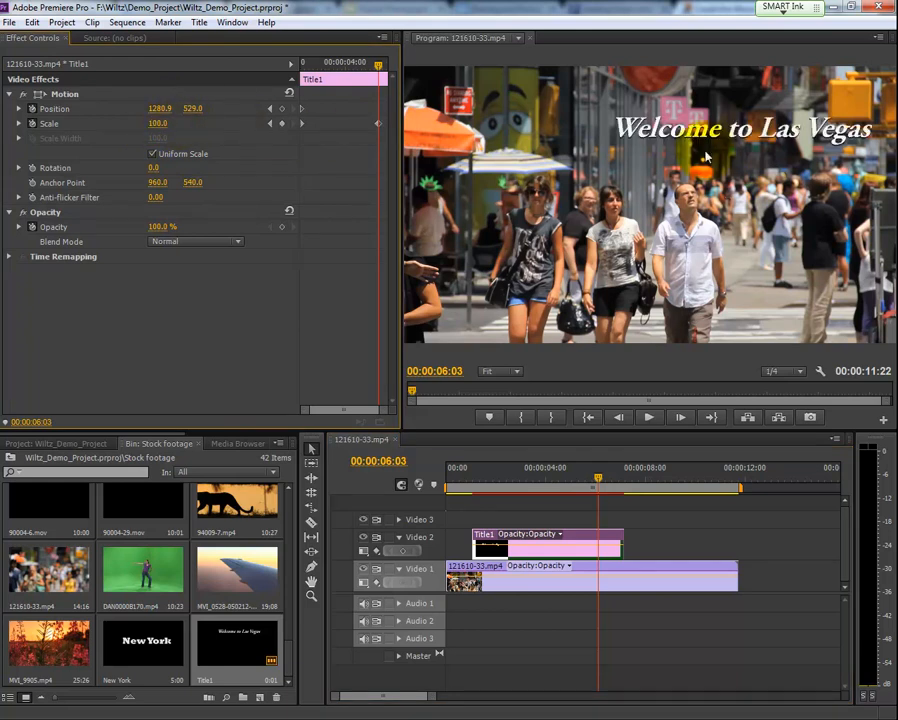
{"action": "left_click_drag", "start_coordinate": [730, 140], "coordinate": [644, 141]}
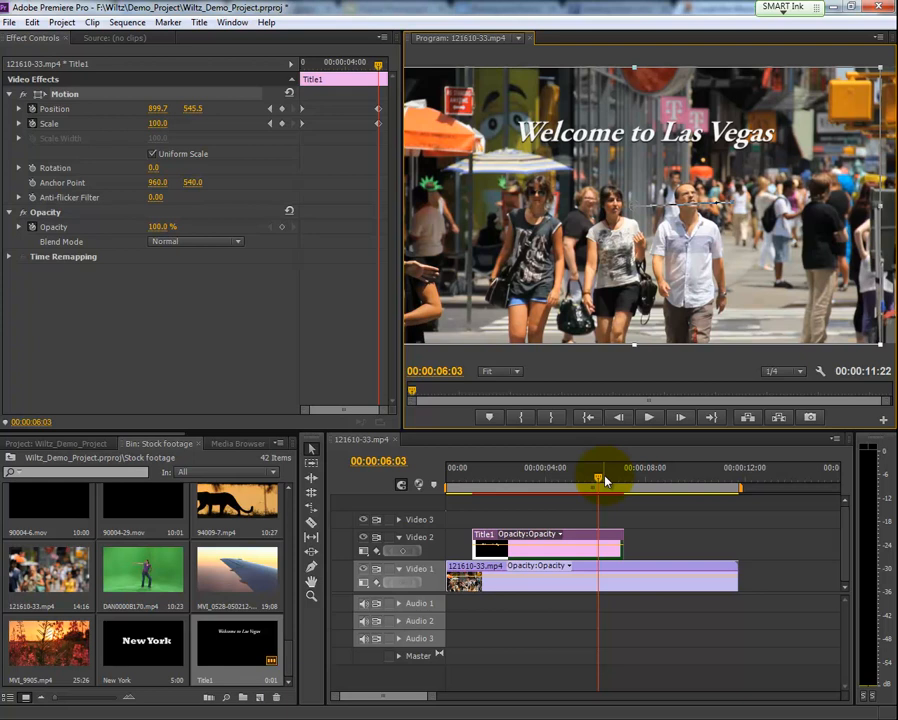
- Play the title's zoom-in animation from its beginning
{"action": "left_click_drag", "start_coordinate": [603, 481], "coordinate": [473, 481]}
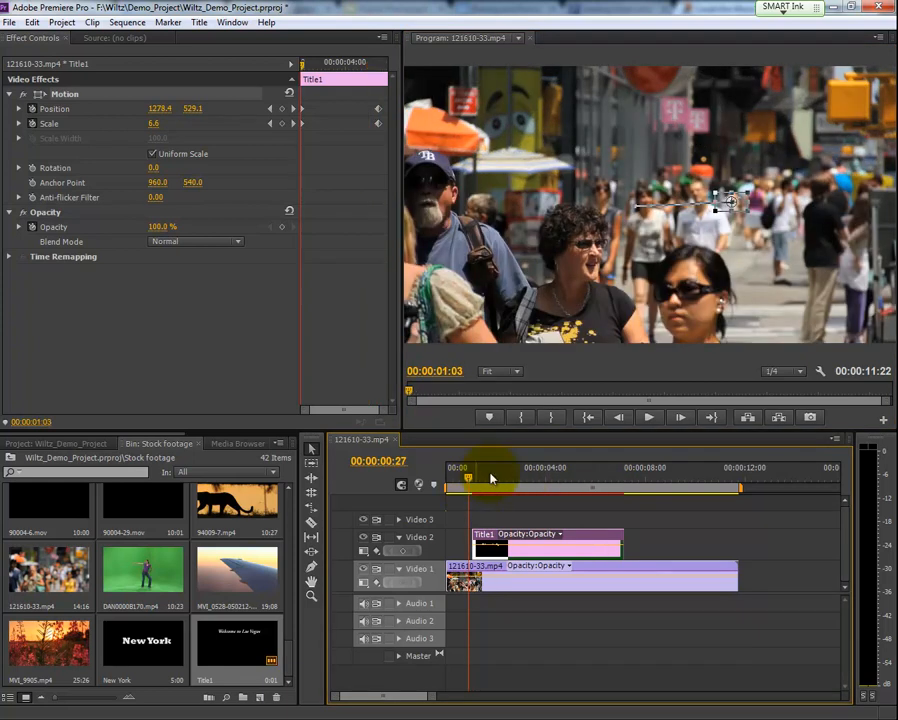
{"action": "left_click", "coordinate": [651, 417]}
{"action": "left_click", "coordinate": [648, 416]}
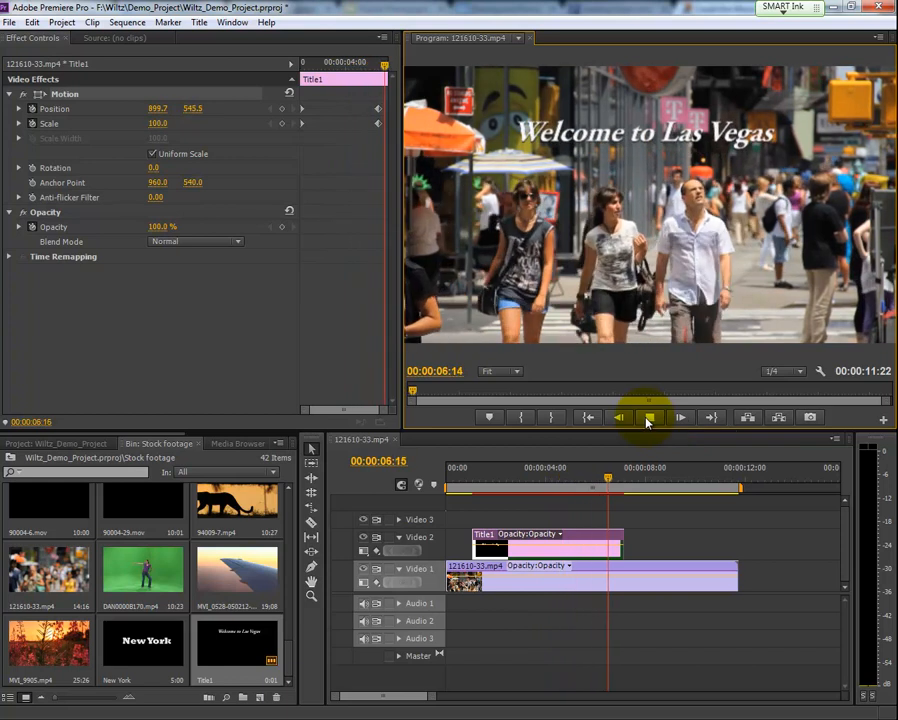
{"action": "left_click", "coordinate": [648, 418]}
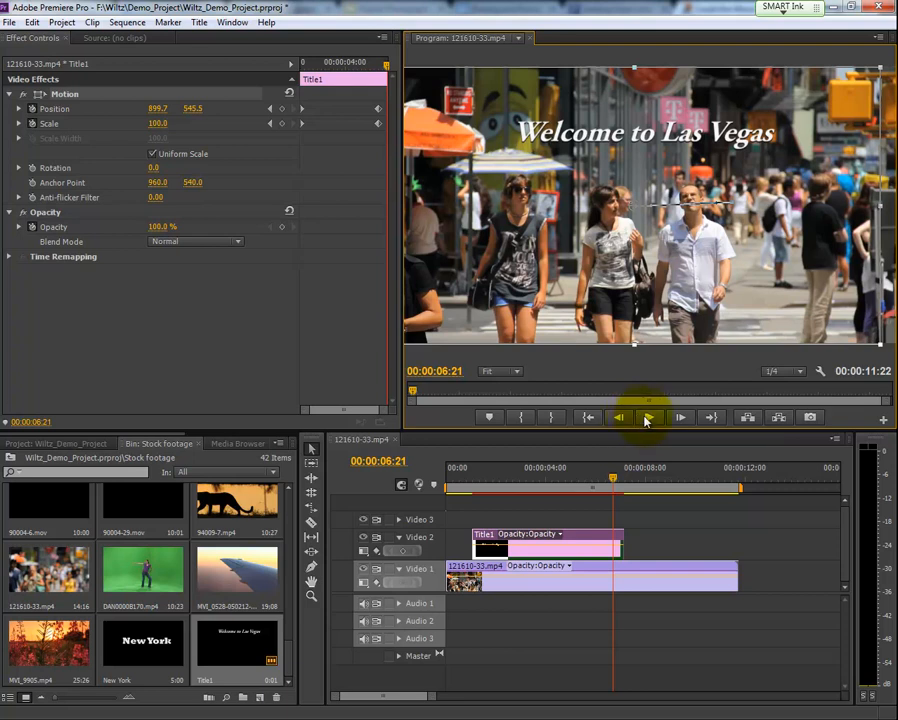
- Widen the Effect Controls area and its keyframe timeline, with the playhead at about 00:00:03:06
{"action": "left_click", "coordinate": [612, 484]}
{"action": "left_click_drag", "start_coordinate": [612, 484], "coordinate": [526, 480]}
{"action": "left_click_drag", "start_coordinate": [401, 350], "coordinate": [587, 344]}
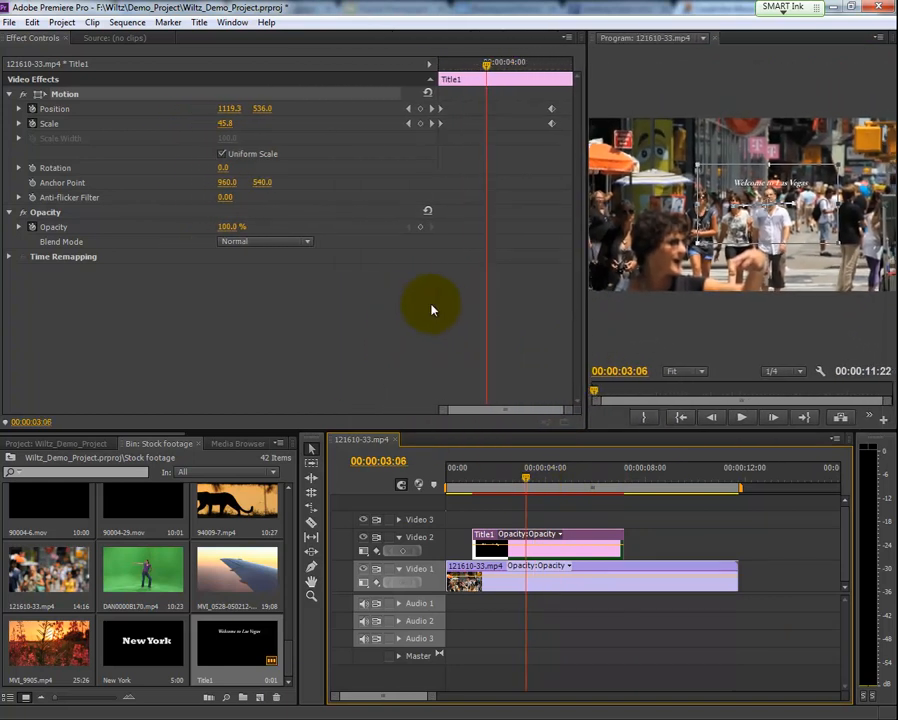
{"action": "left_click_drag", "start_coordinate": [434, 300], "coordinate": [341, 300]}
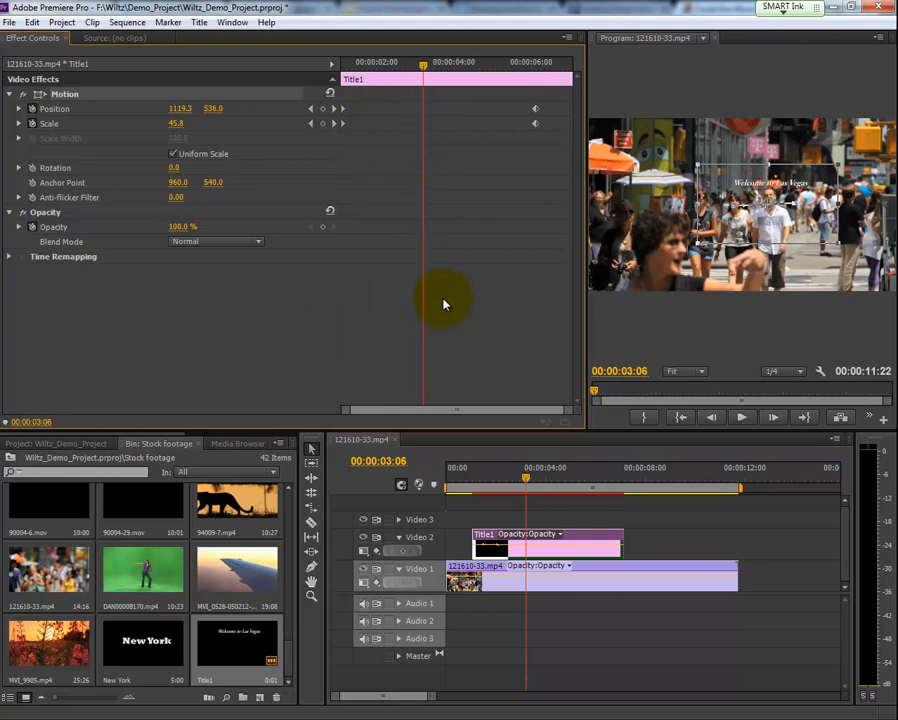
- Move the ending Position and Scale keyframes to just before the two-second mark and play the faster animation
{"action": "left_click", "coordinate": [535, 108]}
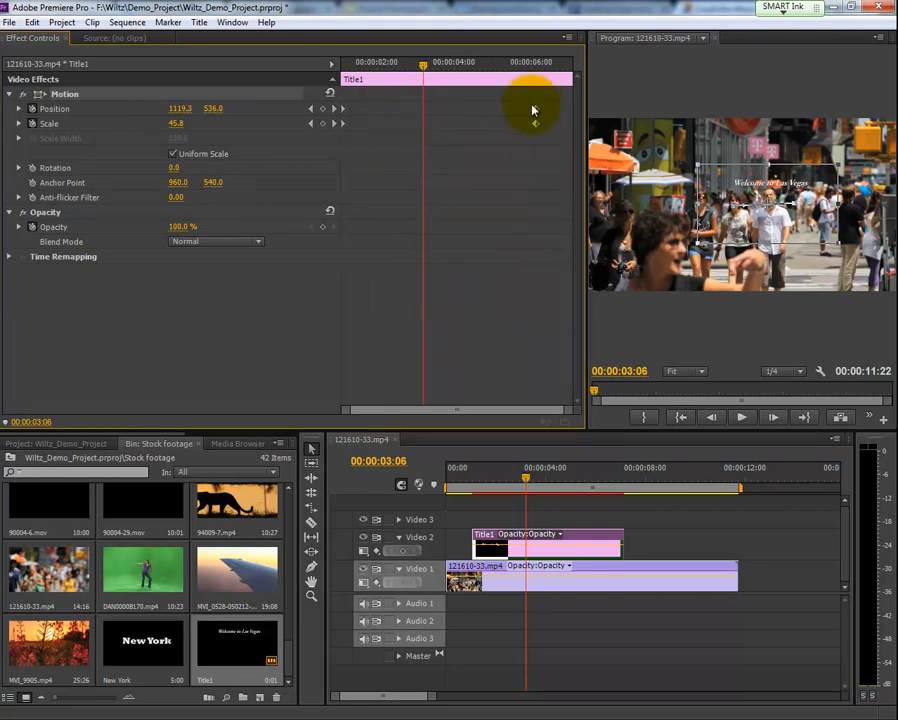
{"action": "mouse_move", "coordinate": [423, 68]}
{"action": "left_mouse_down"}
{"action": "mouse_move", "coordinate": [537, 72]}
{"action": "mouse_move", "coordinate": [536, 128]}
{"action": "mouse_move", "coordinate": [552, 156]}
{"action": "mouse_move", "coordinate": [511, 125]}
{"action": "mouse_move", "coordinate": [371, 125]}
{"action": "left_mouse_up"}
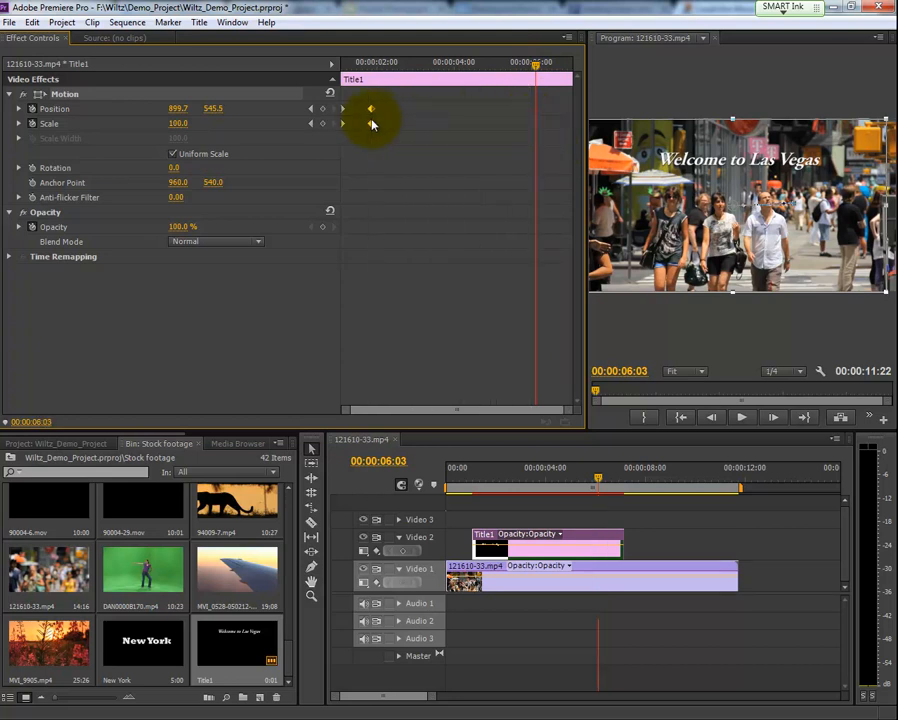
{"action": "left_click_drag", "start_coordinate": [536, 65], "coordinate": [336, 76]}
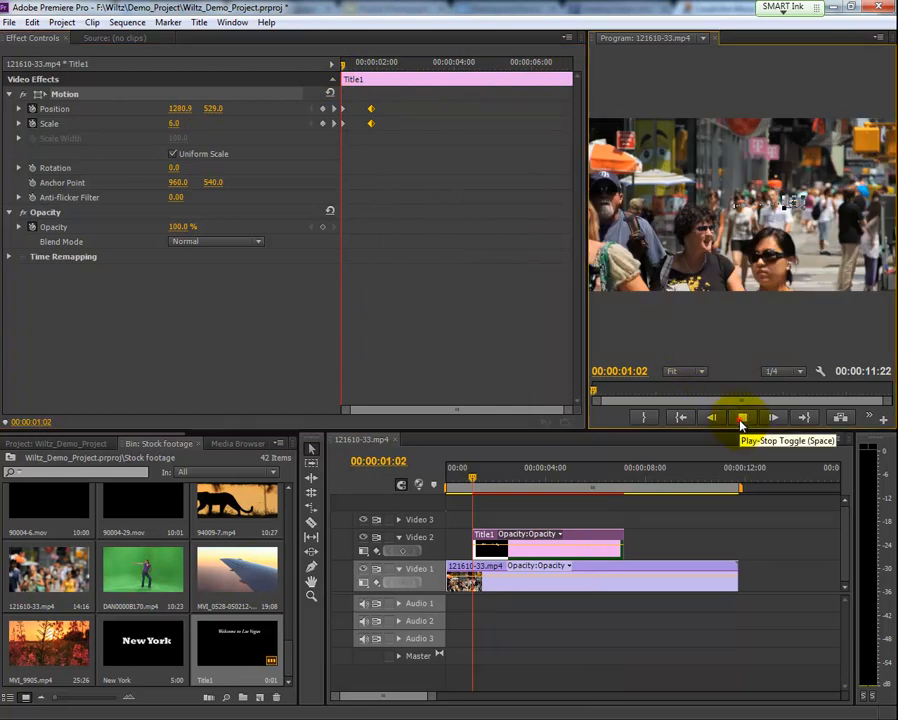
{"action": "left_click", "coordinate": [742, 424]}
{"action": "left_click", "coordinate": [742, 417]}
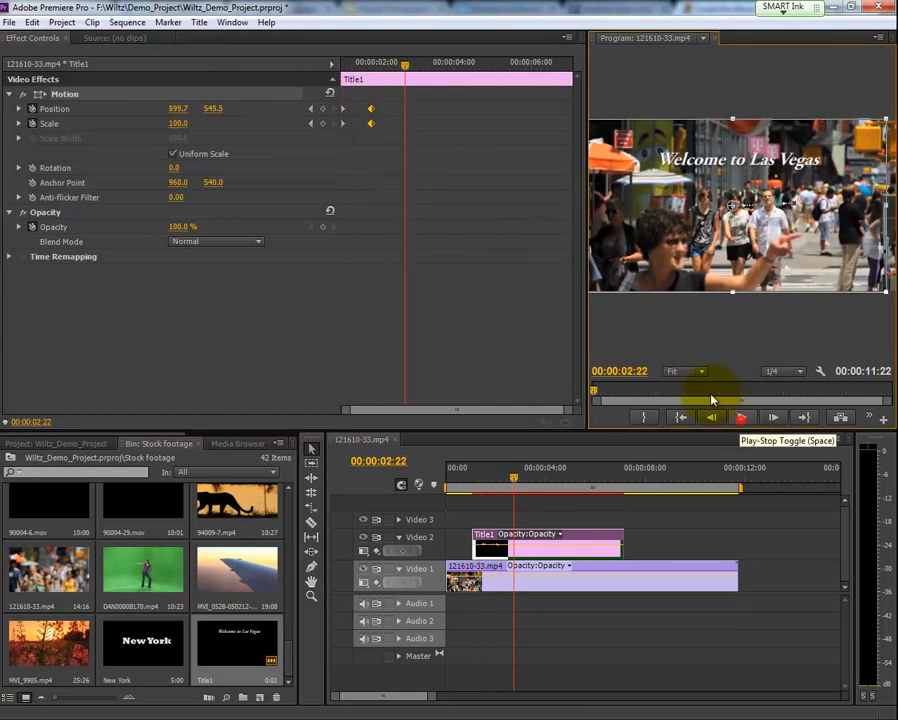
- Move the ending Position and Scale keyframes to about 00:00:04:20 to slow the animation
{"action": "left_click", "coordinate": [360, 100]}
{"action": "left_click_drag", "start_coordinate": [370, 128], "coordinate": [478, 134]}
- Add intermediate Position keyframes of about 1048.6, 305.6 at 00:00:02:04 and about 893.4, 917.7 at 00:00:03:24
{"action": "left_click_drag", "start_coordinate": [404, 67], "coordinate": [381, 70]}
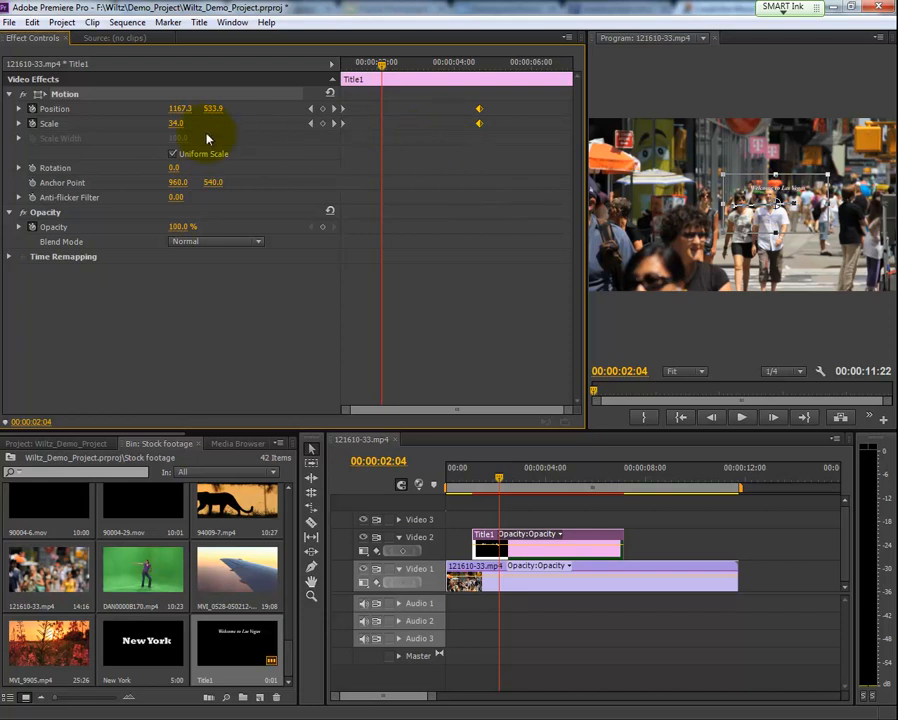
{"action": "left_click_drag", "start_coordinate": [728, 170], "coordinate": [711, 133]}
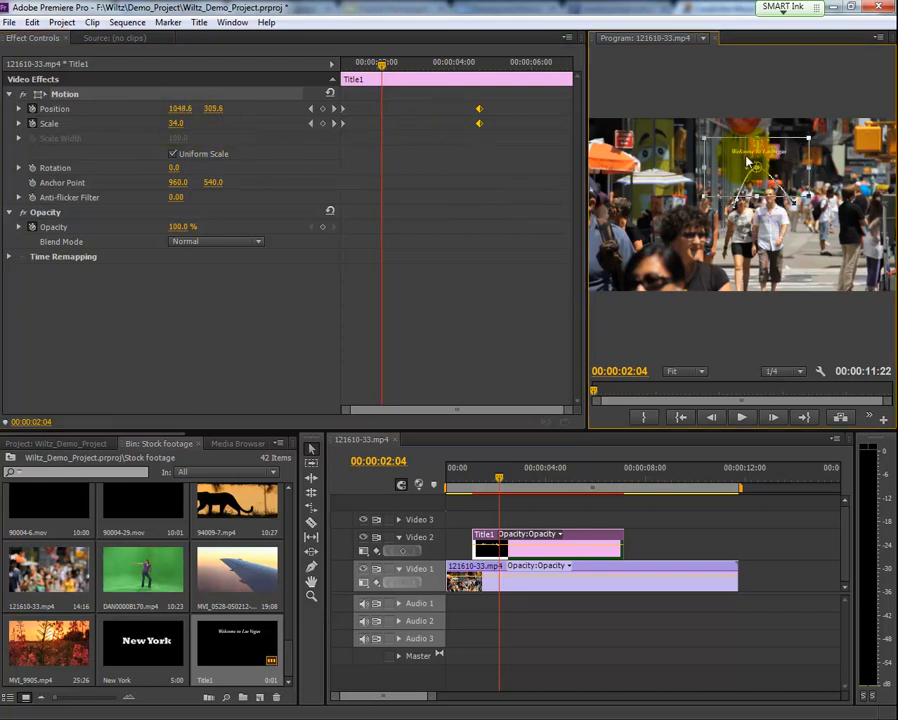
{"action": "left_click_drag", "start_coordinate": [384, 68], "coordinate": [447, 70]}
{"action": "left_click_drag", "start_coordinate": [761, 152], "coordinate": [754, 232]}
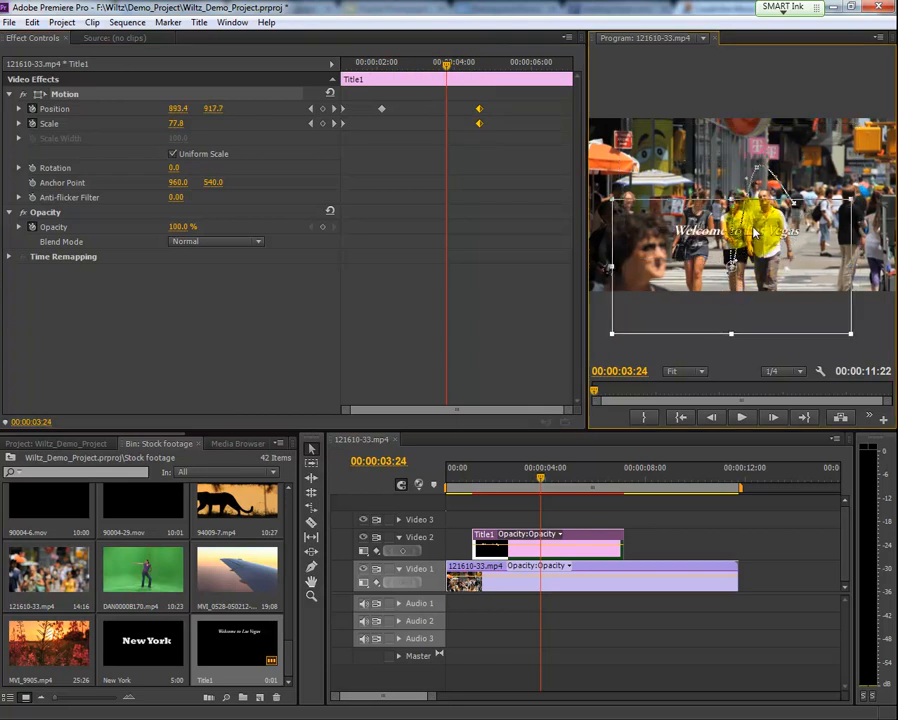
- Play the title's curved motion path from its start, and return the playhead to 00:00:05:00
{"action": "left_click_drag", "start_coordinate": [536, 476], "coordinate": [471, 478]}
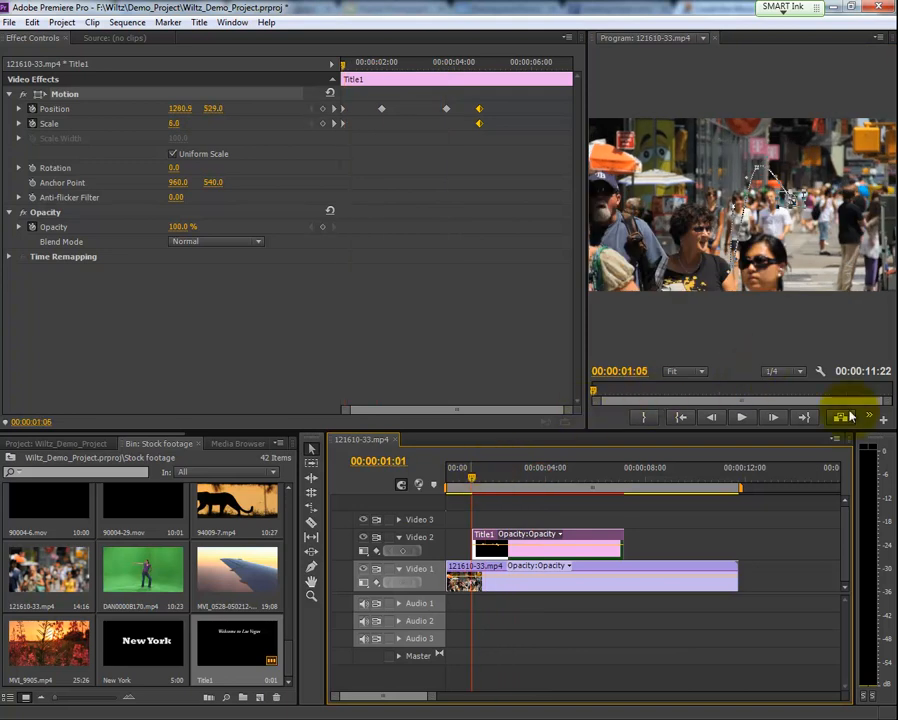
{"action": "left_click", "coordinate": [745, 421]}
{"action": "left_click", "coordinate": [745, 421]}
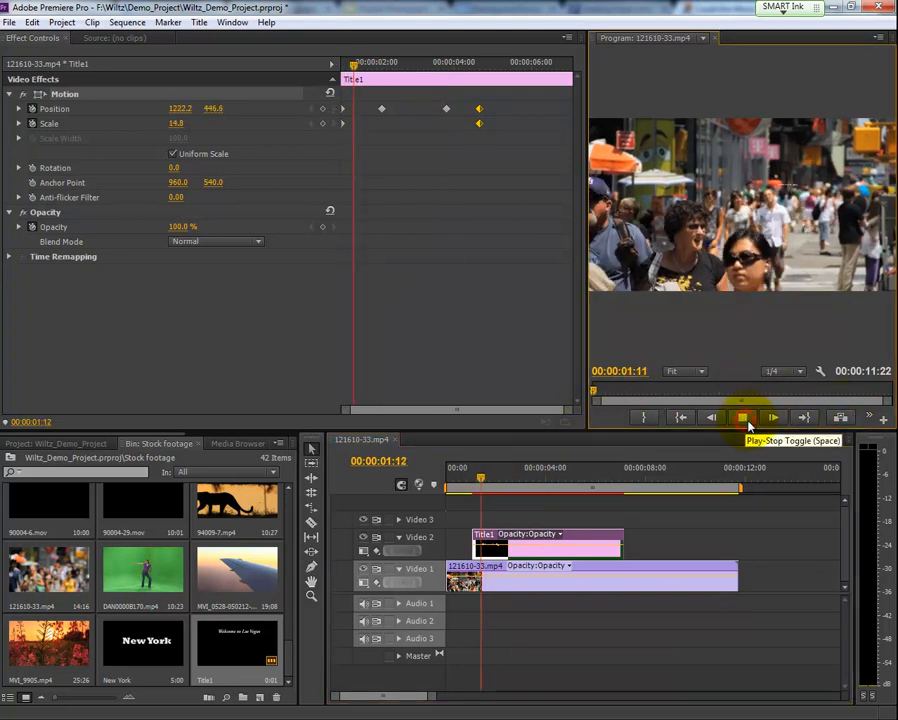
{"action": "left_click", "coordinate": [742, 417]}
{"action": "left_click_drag", "start_coordinate": [603, 481], "coordinate": [573, 489]}
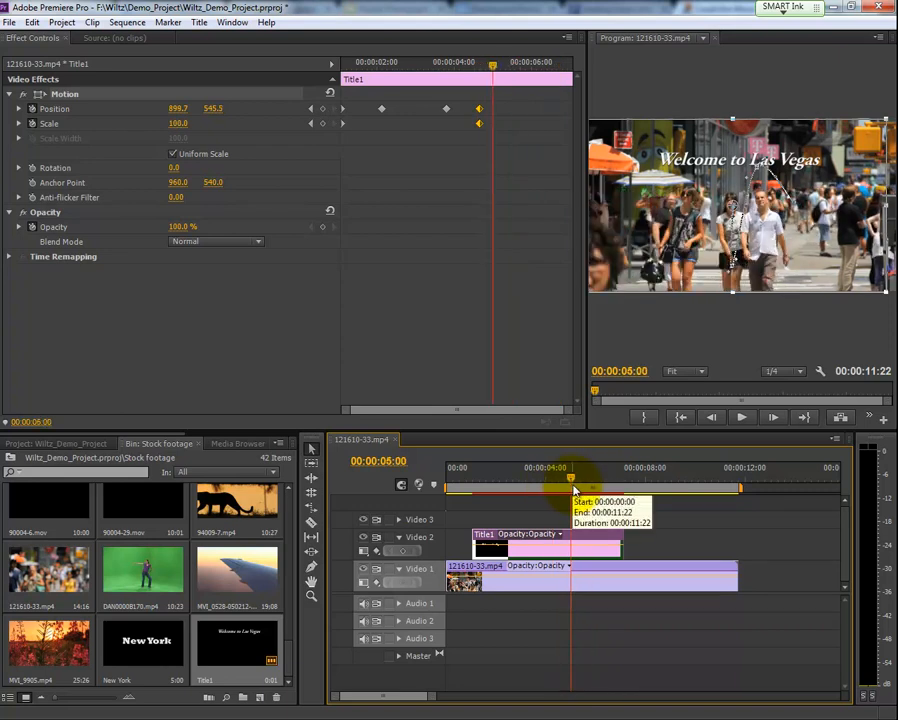
- Open Title1 from the Video 2 track for editing and shorten its text to "Vegas"
{"action": "double_click", "coordinate": [545, 541]}
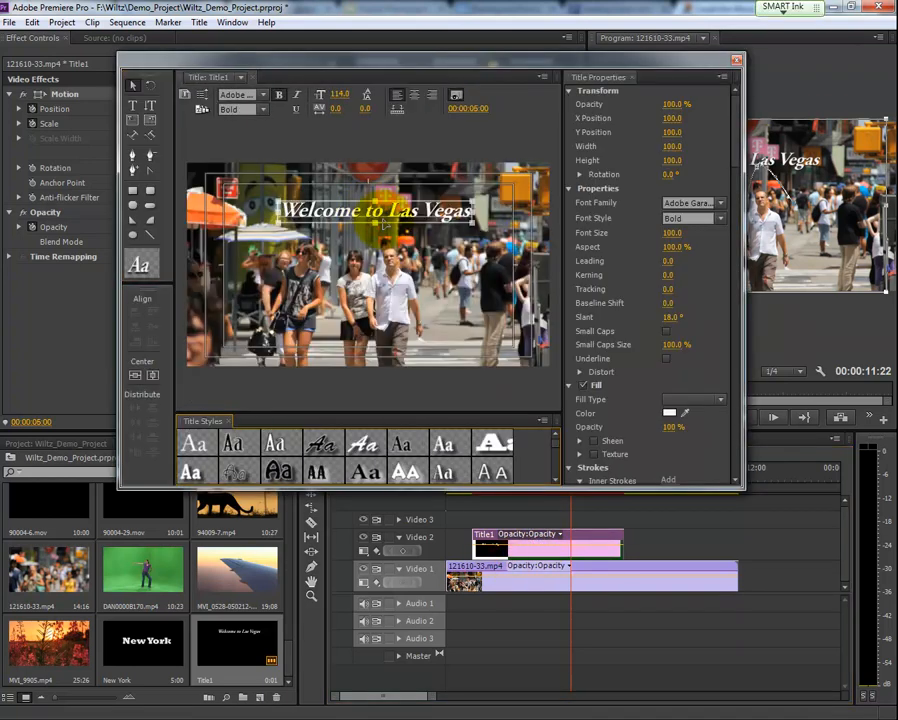
{"action": "left_click", "coordinate": [133, 105]}
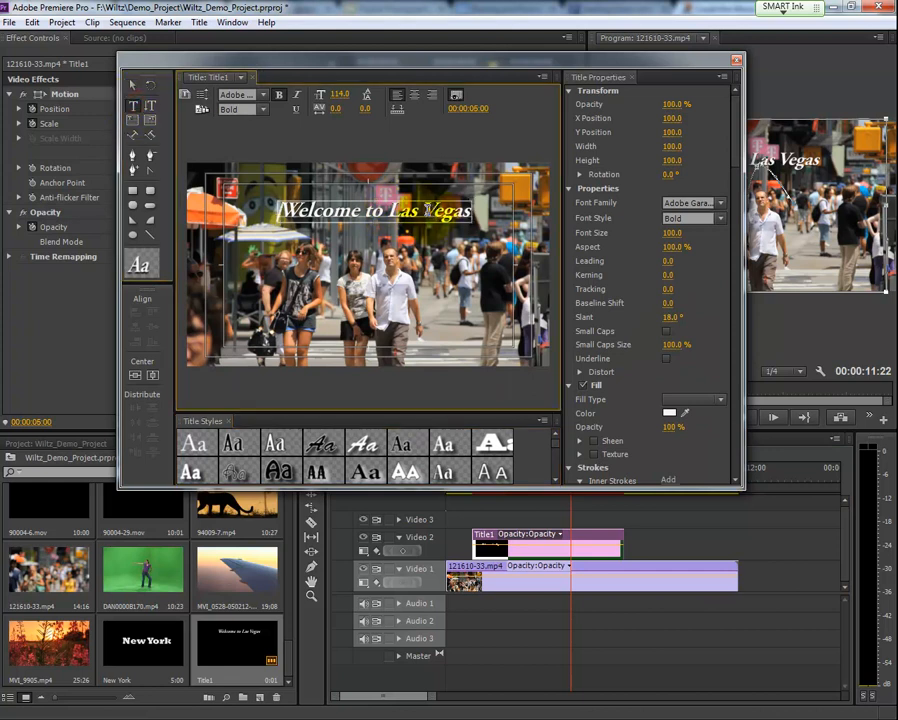
{"action": "key", "text": "BackSpace"}
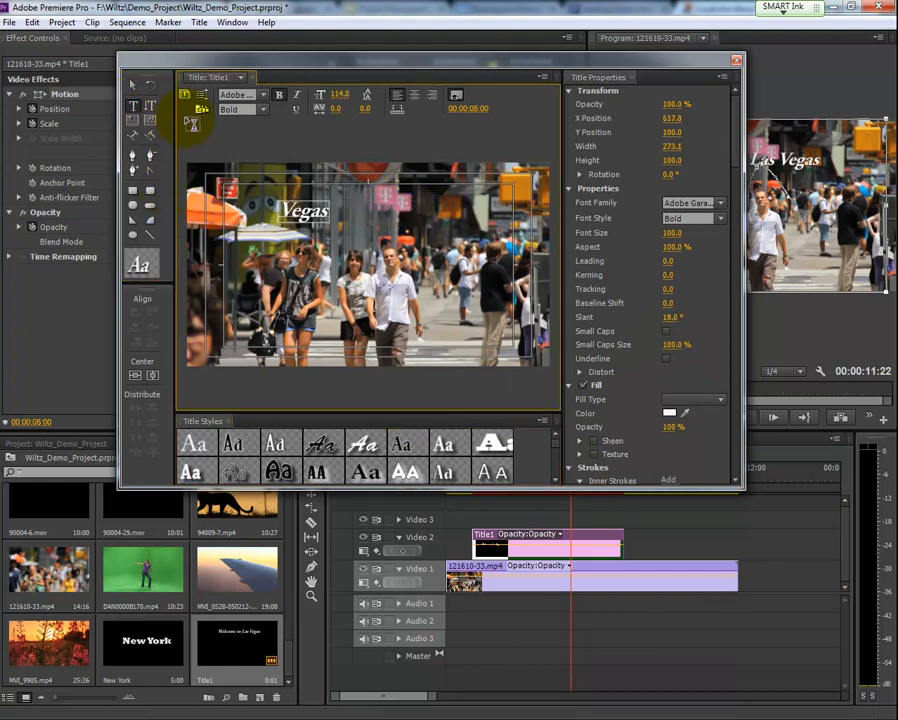
- Enlarge the "Vegas" text to font size 211, move it to about X 976, Y 265, and close the title editor
{"action": "left_click_drag", "start_coordinate": [670, 235], "coordinate": [760, 240]}
{"action": "left_click", "coordinate": [134, 86]}
{"action": "left_click_drag", "start_coordinate": [318, 216], "coordinate": [376, 206]}
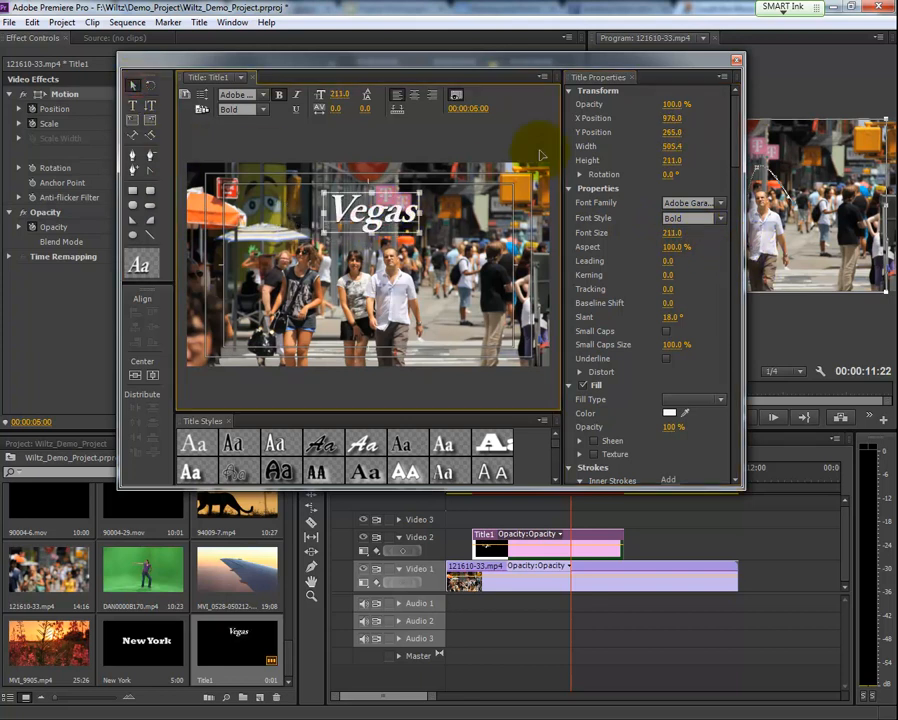
{"action": "left_click", "coordinate": [736, 62]}
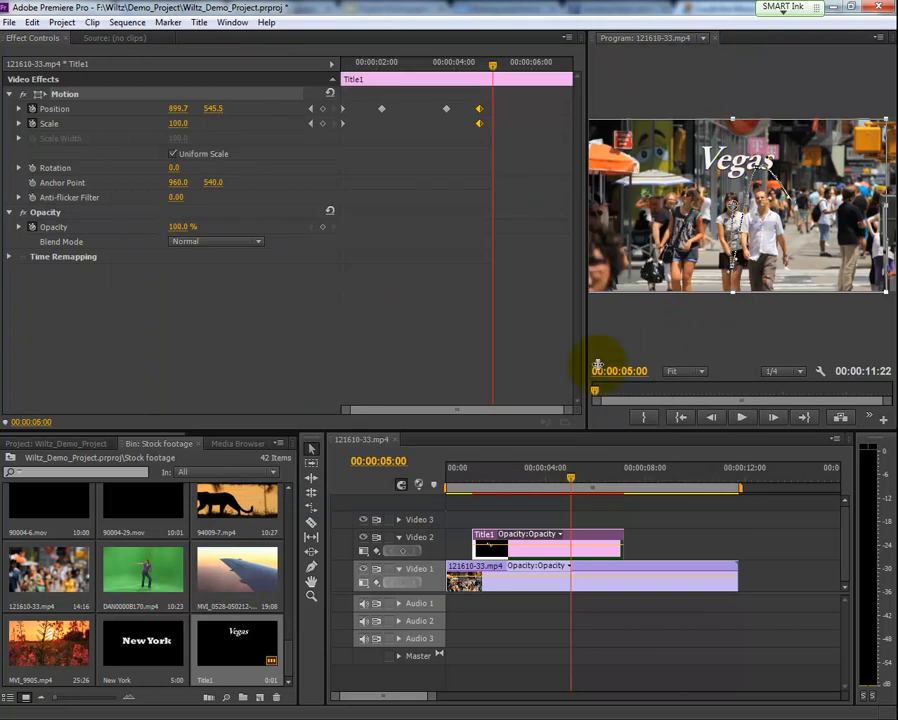
- Scrub through the edited title's keyframed motion in the sequence, leaving the playhead at 00:00:03:11
{"action": "left_click_drag", "start_coordinate": [562, 484], "coordinate": [555, 484]}
{"action": "left_click_drag", "start_coordinate": [530, 485], "coordinate": [568, 497]}
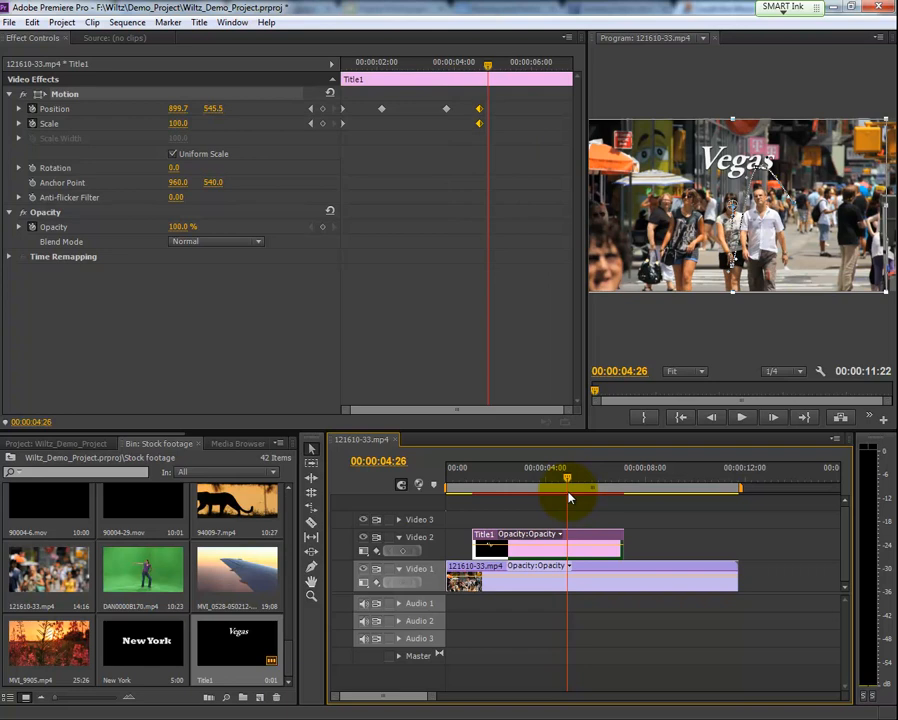
{"action": "key", "text": "Left"}
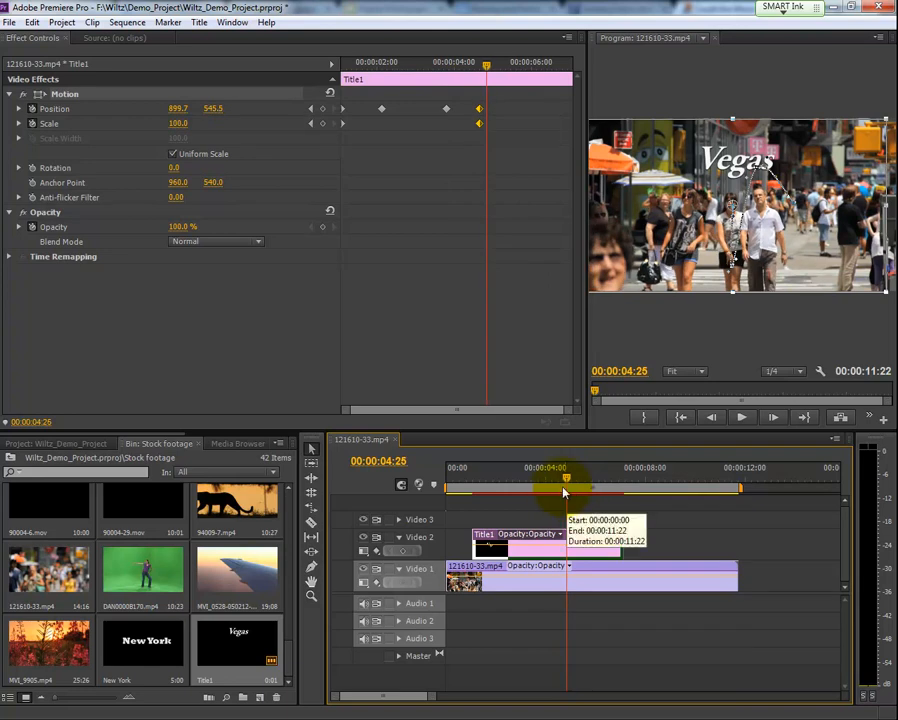
{"action": "left_click_drag", "start_coordinate": [566, 478], "coordinate": [531, 486]}
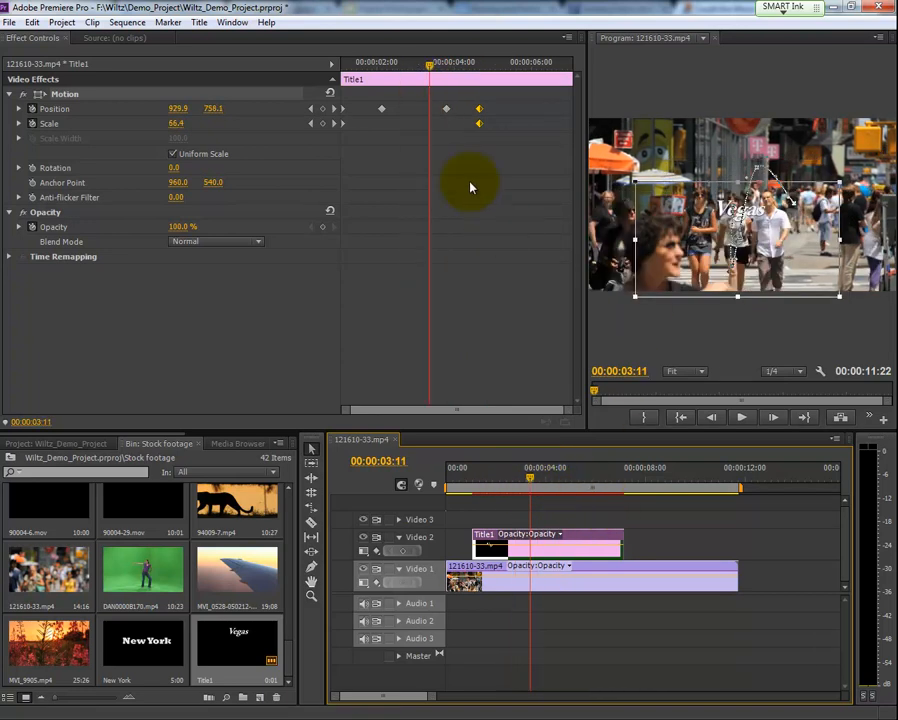